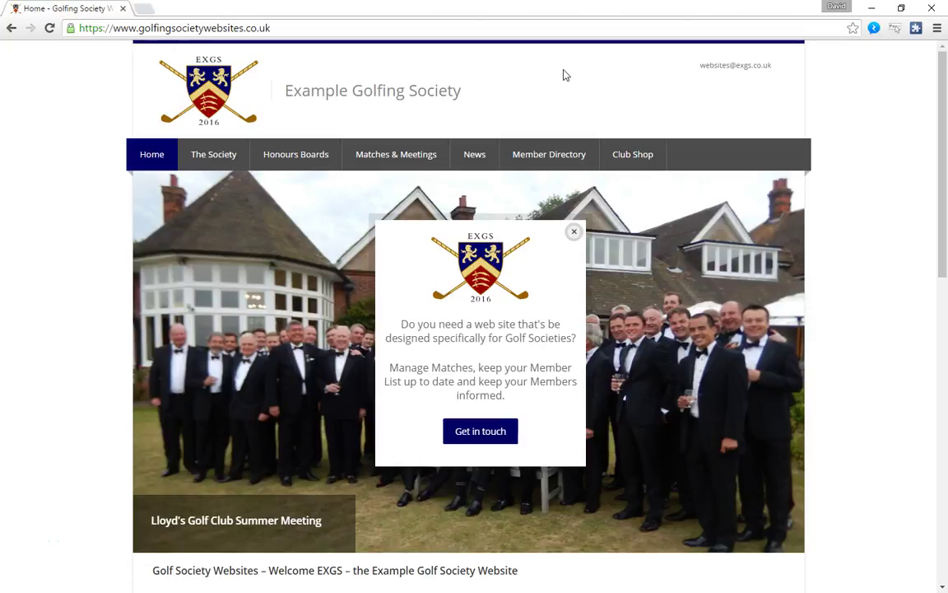
Open the Member Directory and log in with the demo account's e-mail address and password.
{"action": "left_click", "coordinate": [544, 157]}
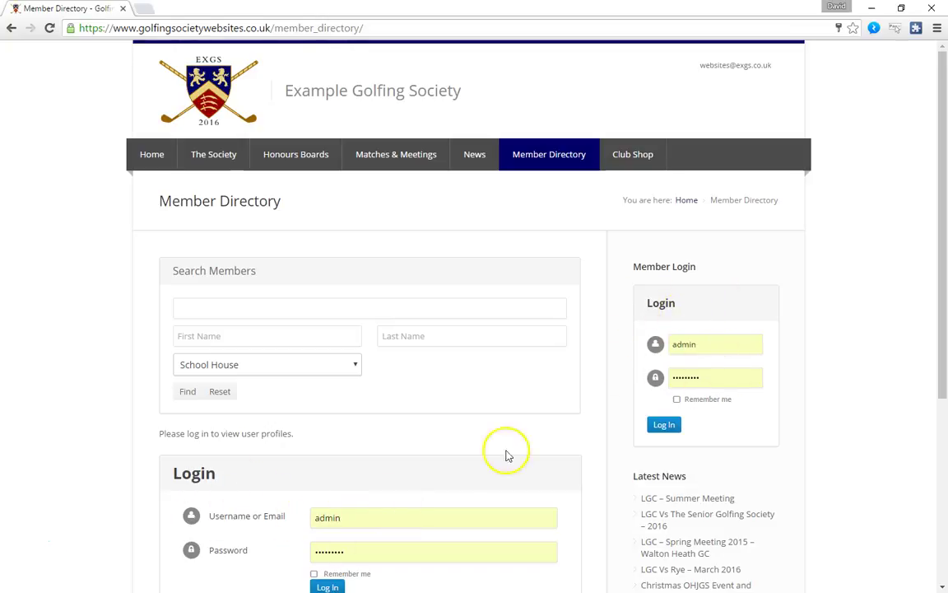
{"action": "left_click_drag", "start_coordinate": [711, 346], "coordinate": [627, 360]}
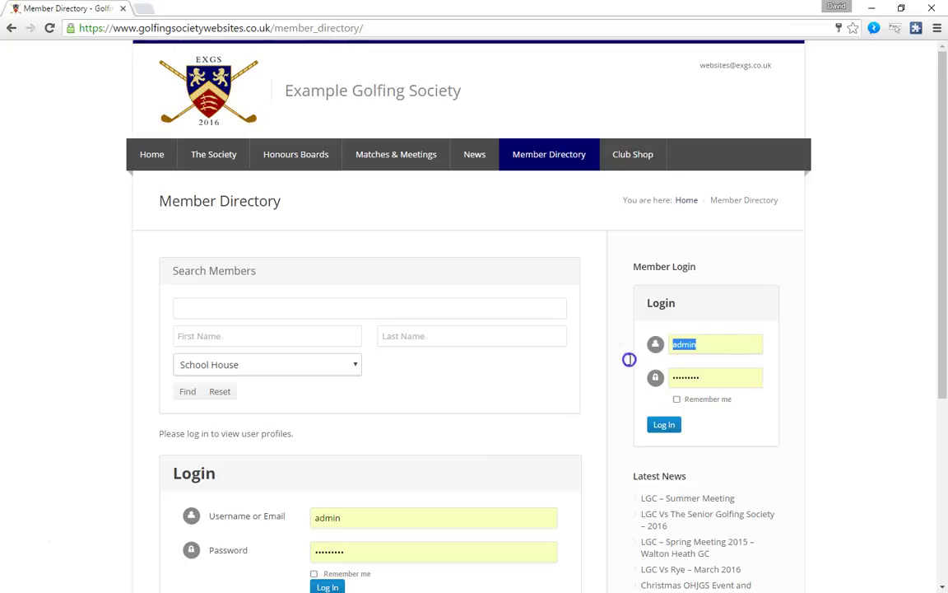
{"action": "type", "text": "dem"}
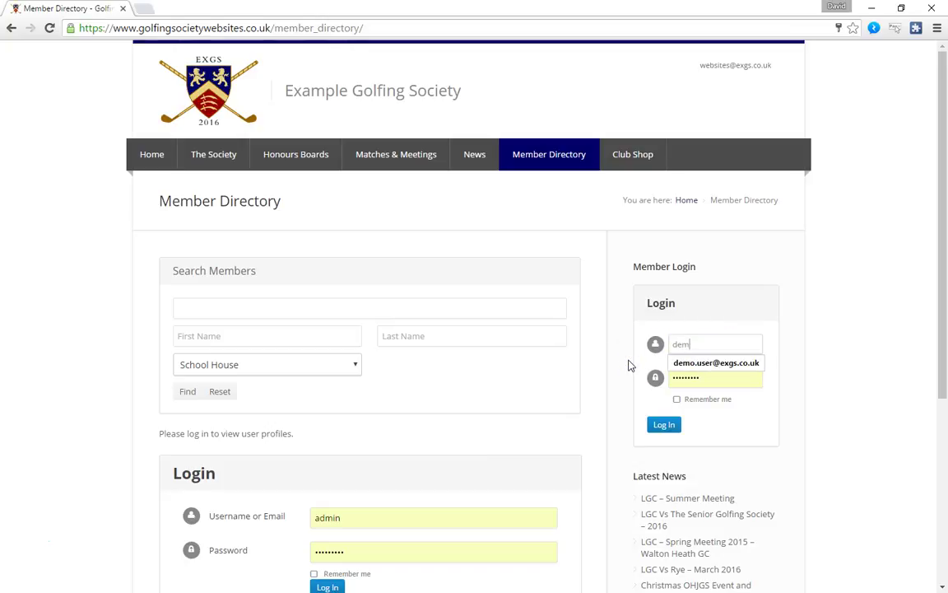
{"action": "type", "text": "o"}
{"action": "key", "text": "Down"}
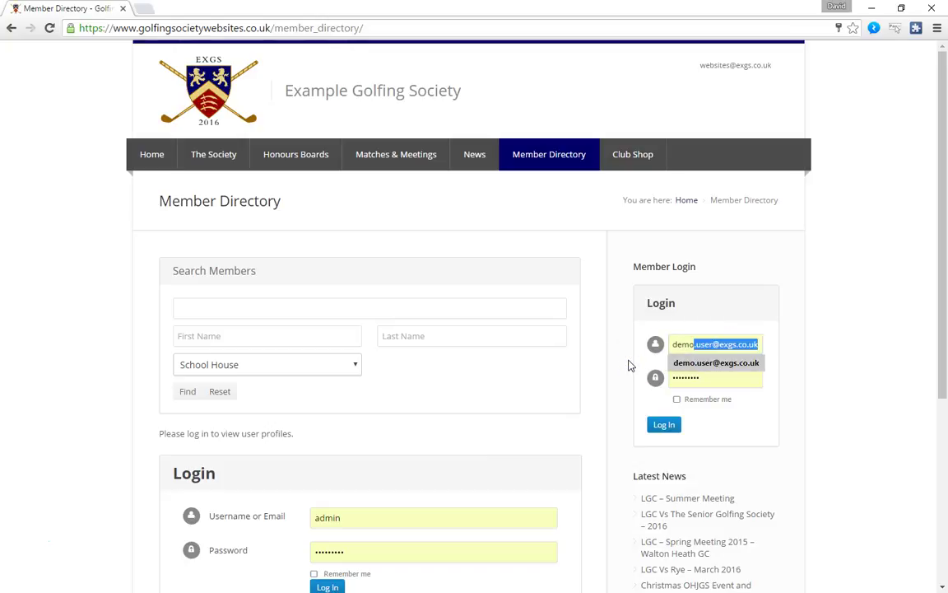
{"action": "key", "text": "Tab"}
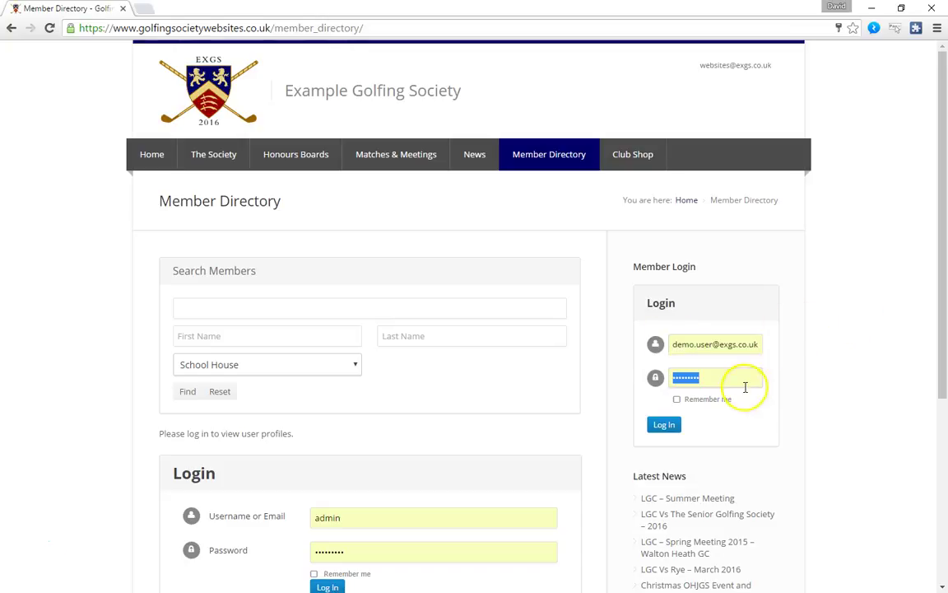
{"action": "left_click", "coordinate": [745, 386]}
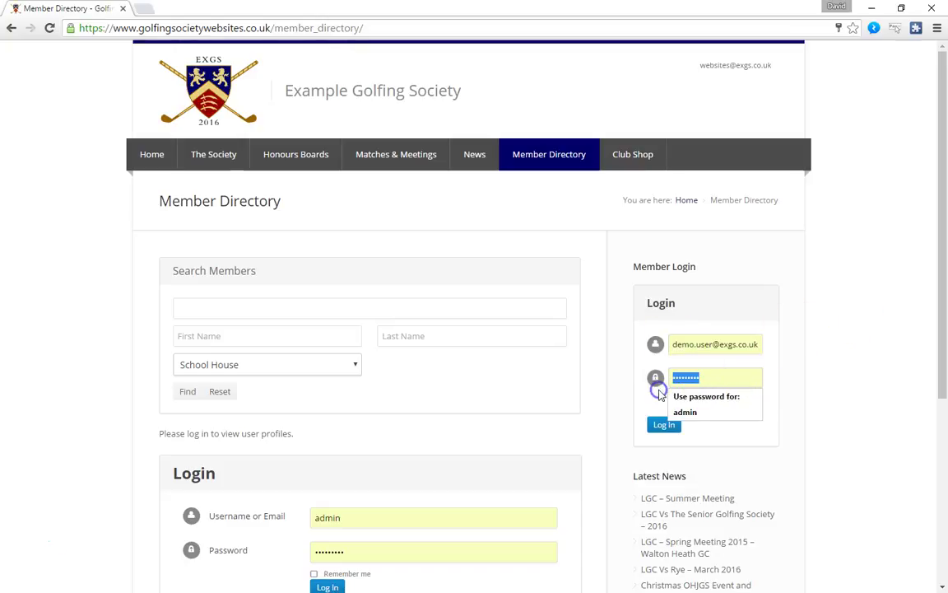
{"action": "type", "text": "d"}
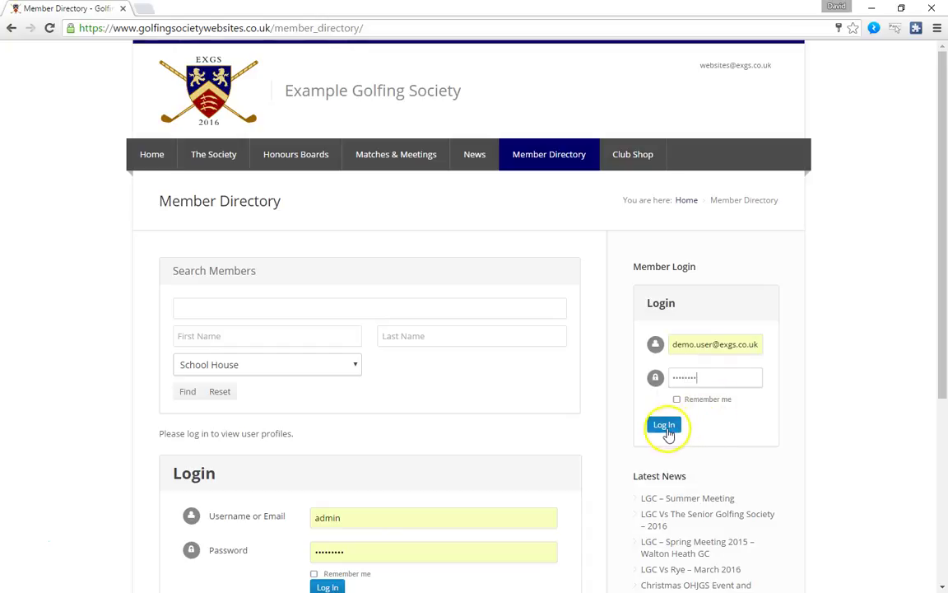
{"action": "left_click", "coordinate": [665, 425]}
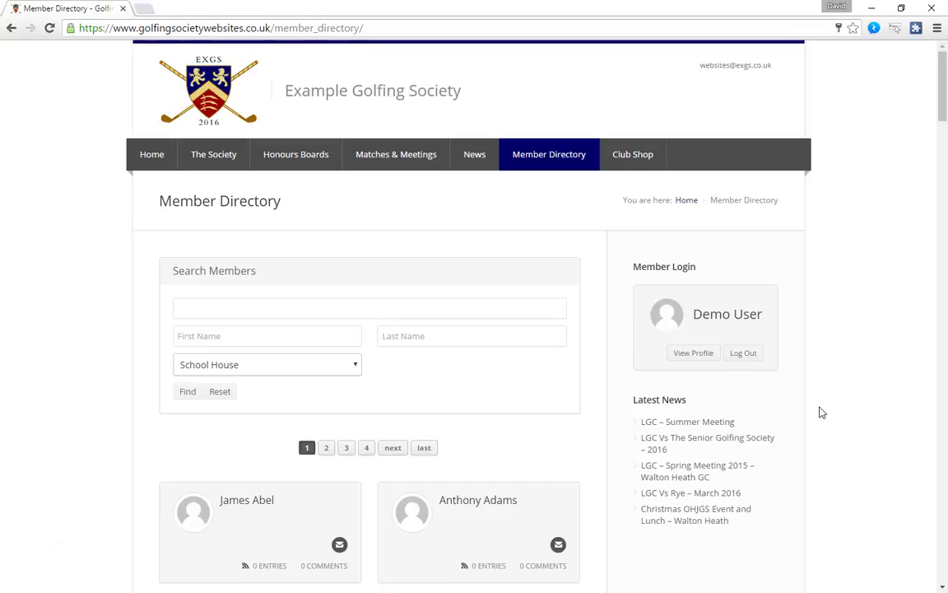
Browse pages 2 and 3 of the member list and view the available School House filter options.
{"action": "scroll", "coordinate": [823, 409], "scroll_direction": "down", "scroll_amount": 3}
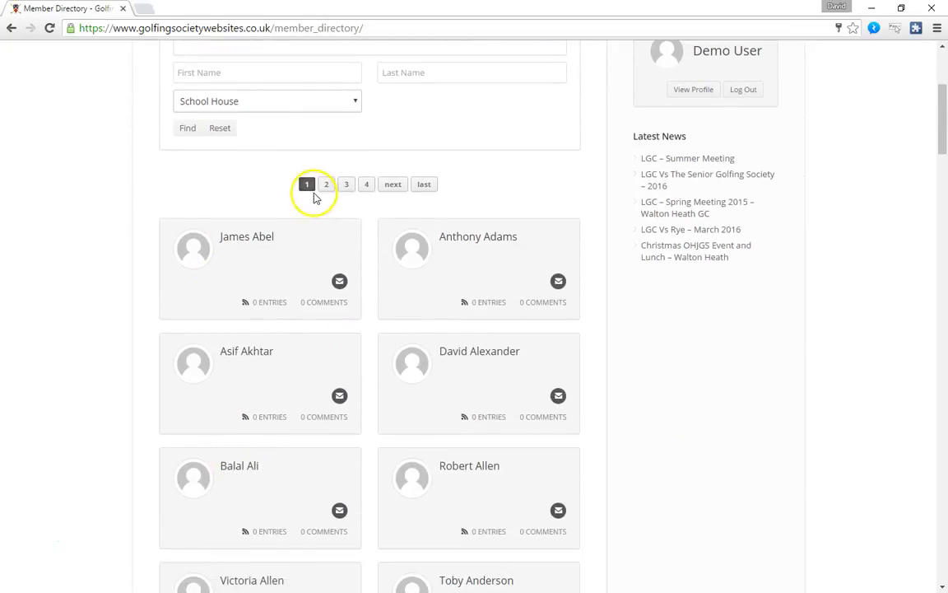
{"action": "left_click", "coordinate": [329, 188]}
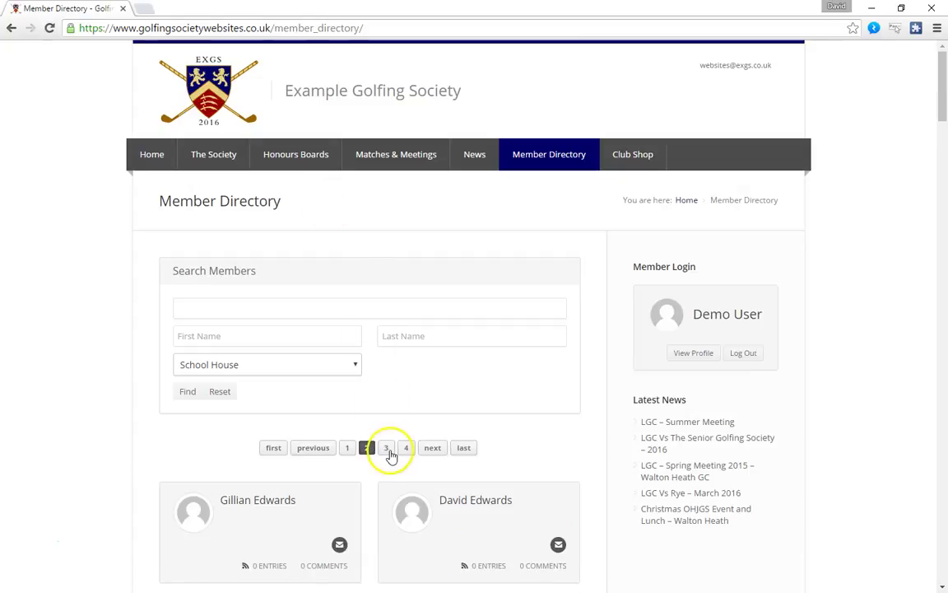
{"action": "left_click", "coordinate": [390, 451]}
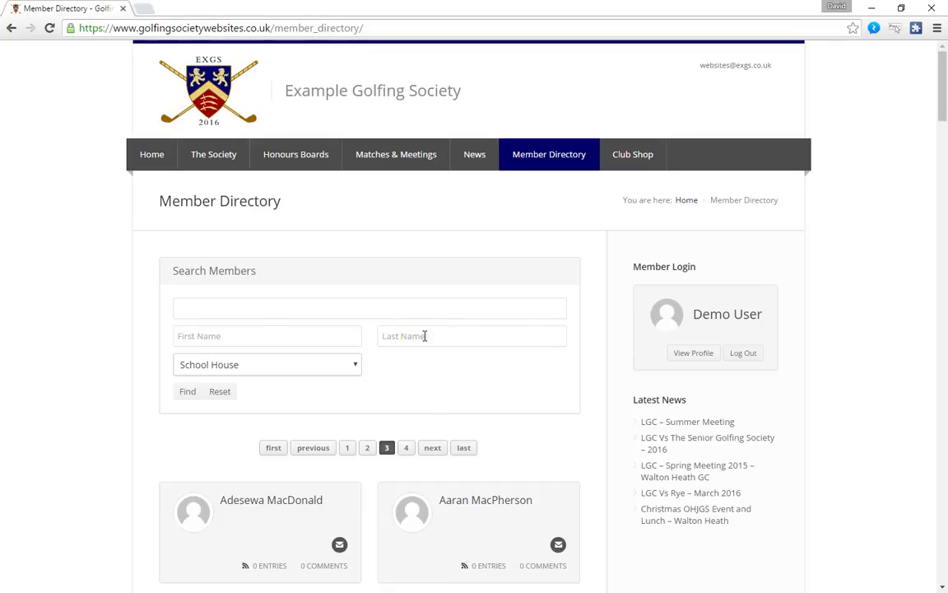
{"action": "left_click", "coordinate": [355, 365]}
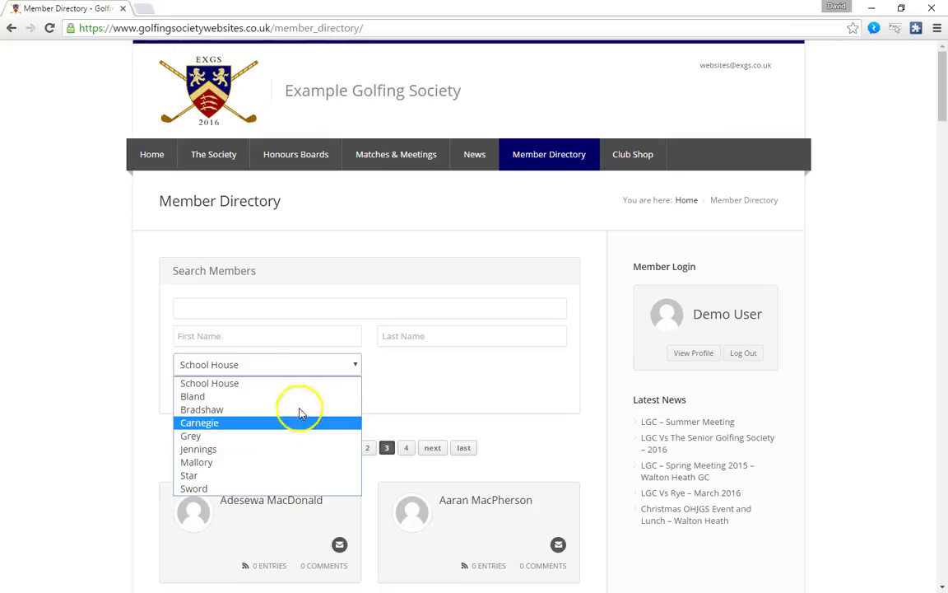
{"action": "left_click", "coordinate": [448, 360]}
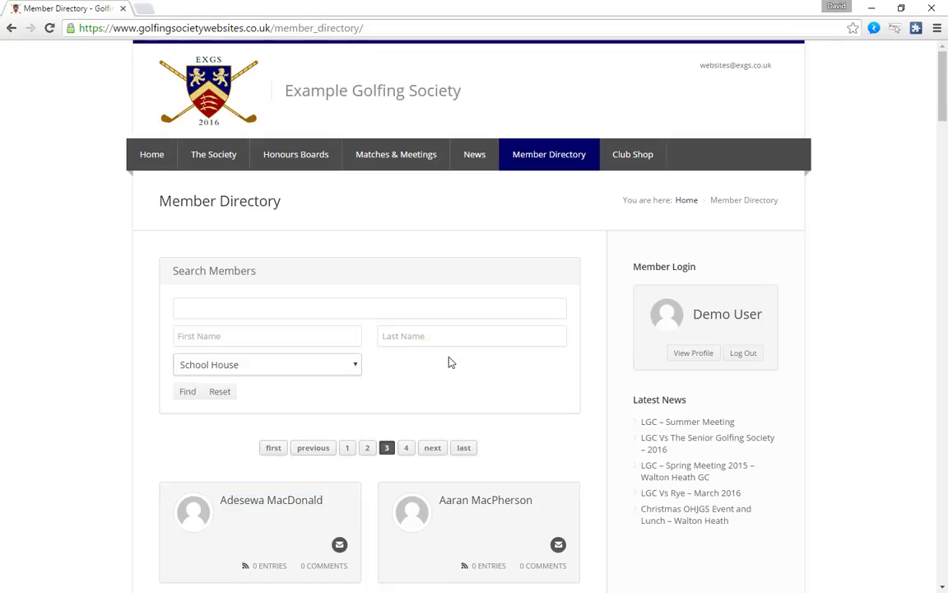
Search the directory by a member's first name and look through the matching members.
{"action": "left_click", "coordinate": [205, 339]}
{"action": "type", "text": "James"}
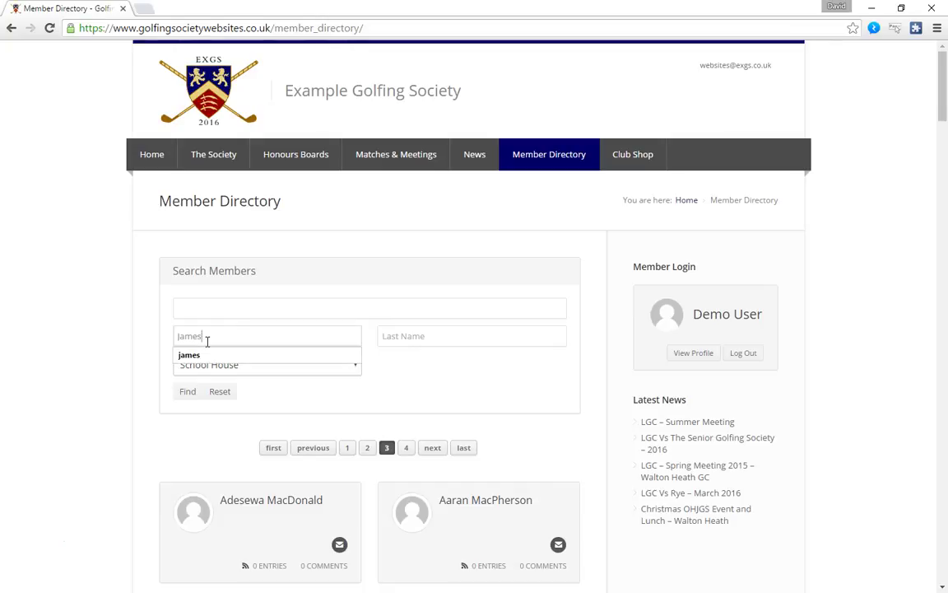
{"action": "left_click", "coordinate": [189, 354]}
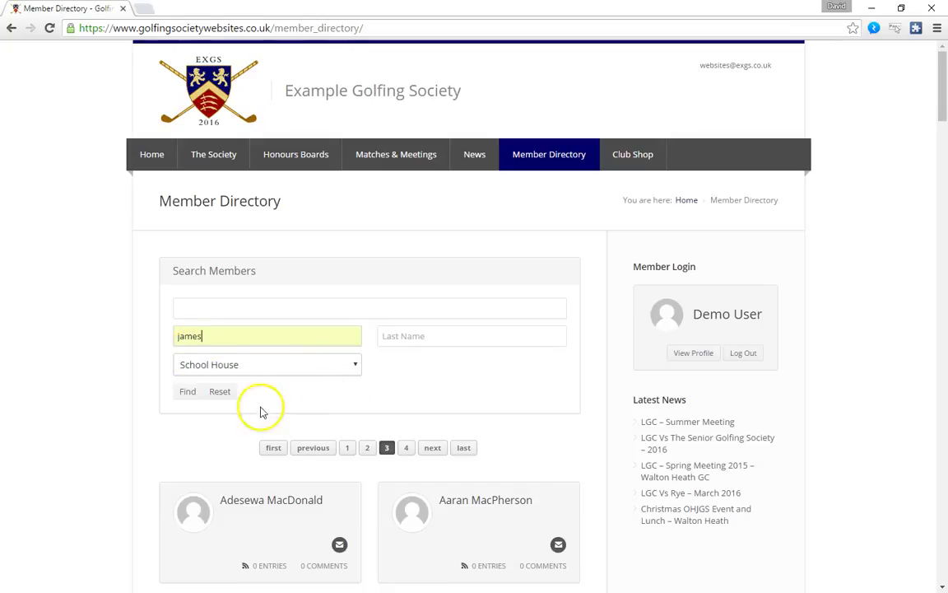
{"action": "left_click", "coordinate": [189, 394]}
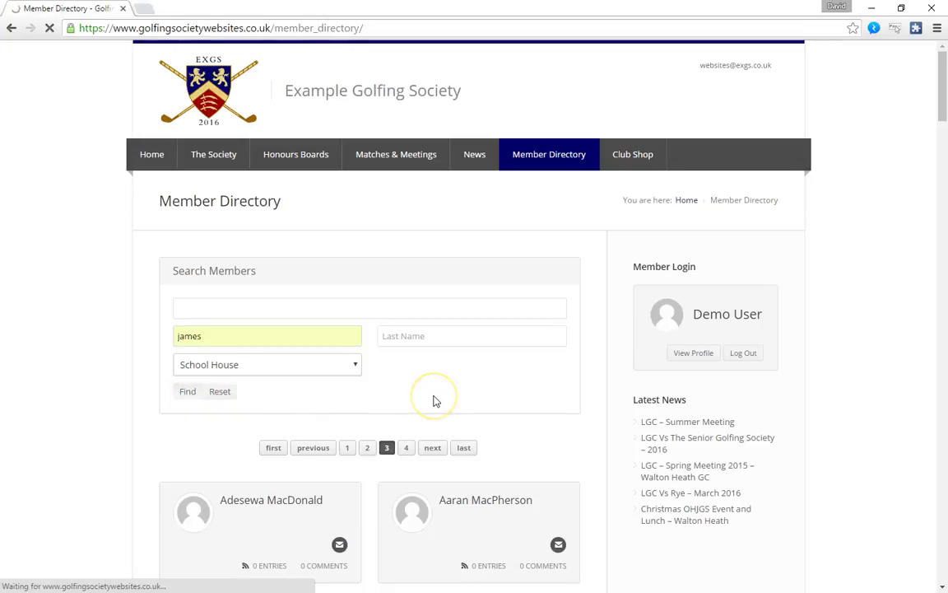
{"action": "scroll", "coordinate": [527, 338], "scroll_direction": "down", "scroll_amount": 3}
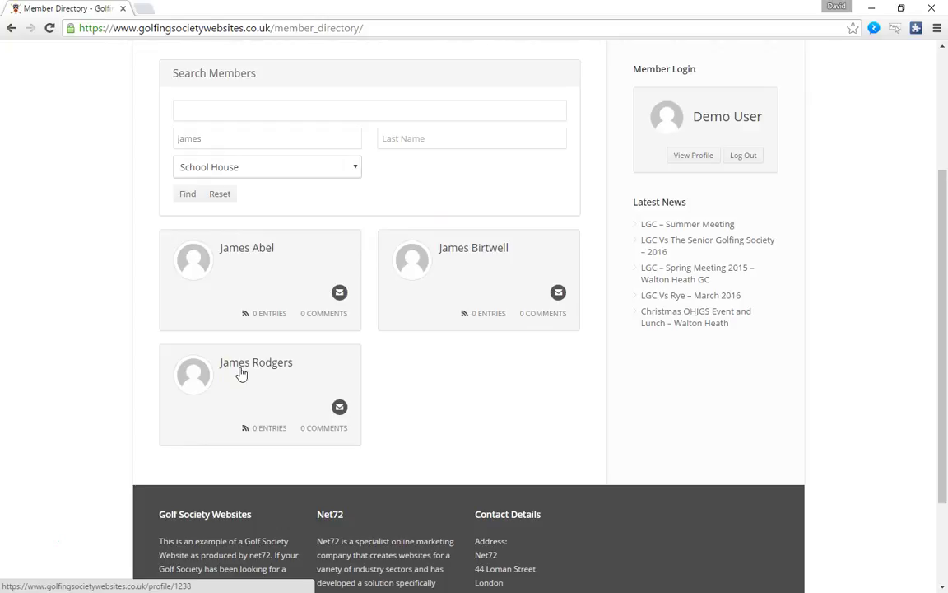
{"action": "scroll", "coordinate": [248, 272], "scroll_direction": "up", "scroll_amount": 3}
Reset the member search and search the directory by a member's last name instead.
{"action": "left_click", "coordinate": [215, 393]}
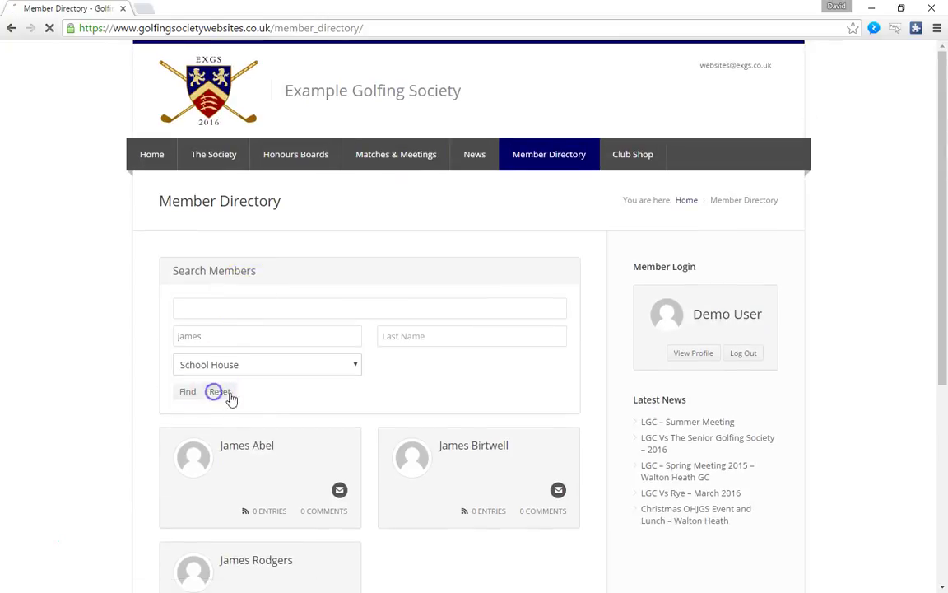
{"action": "left_click", "coordinate": [420, 342]}
{"action": "type", "text": "ro"}
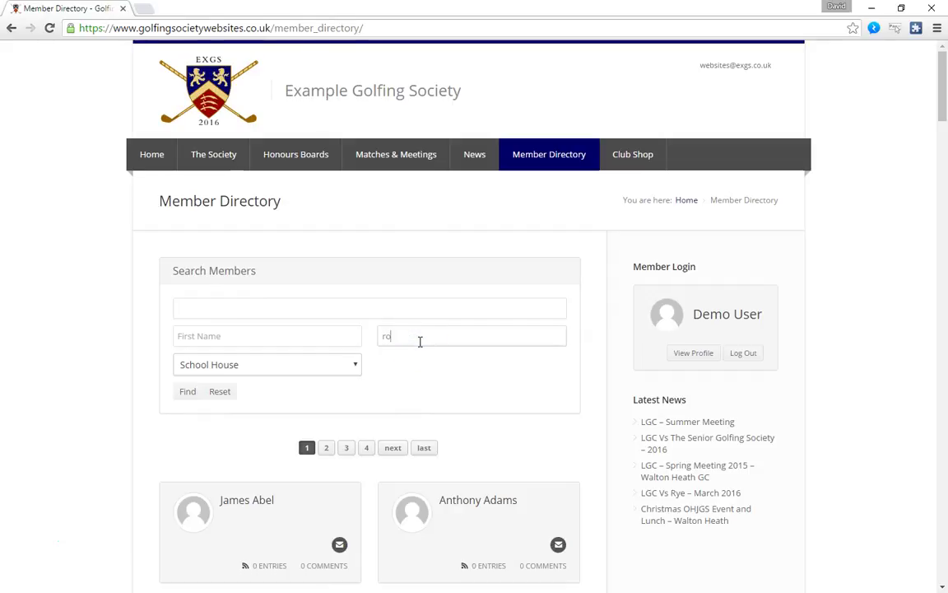
{"action": "type", "text": "dgers"}
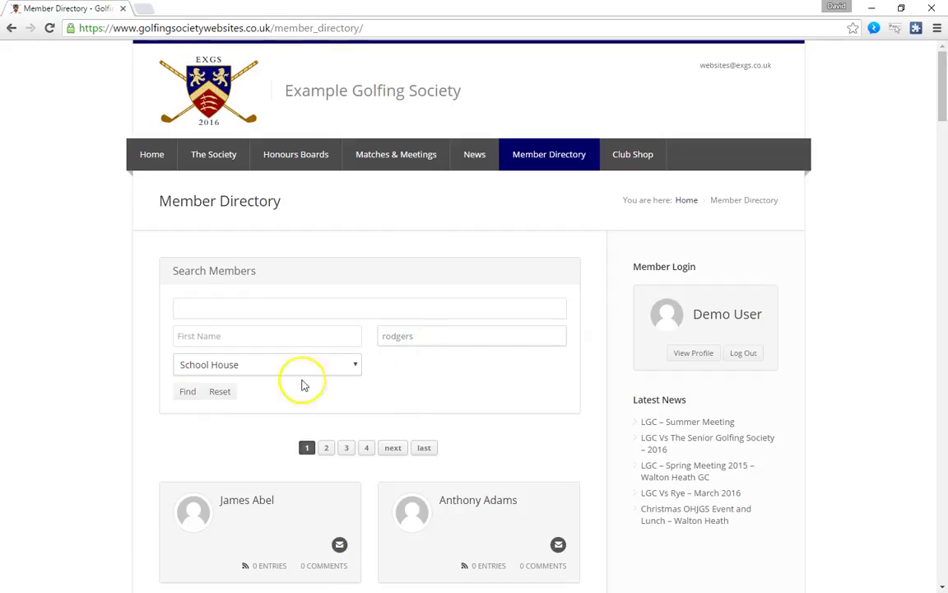
{"action": "left_click", "coordinate": [188, 392]}
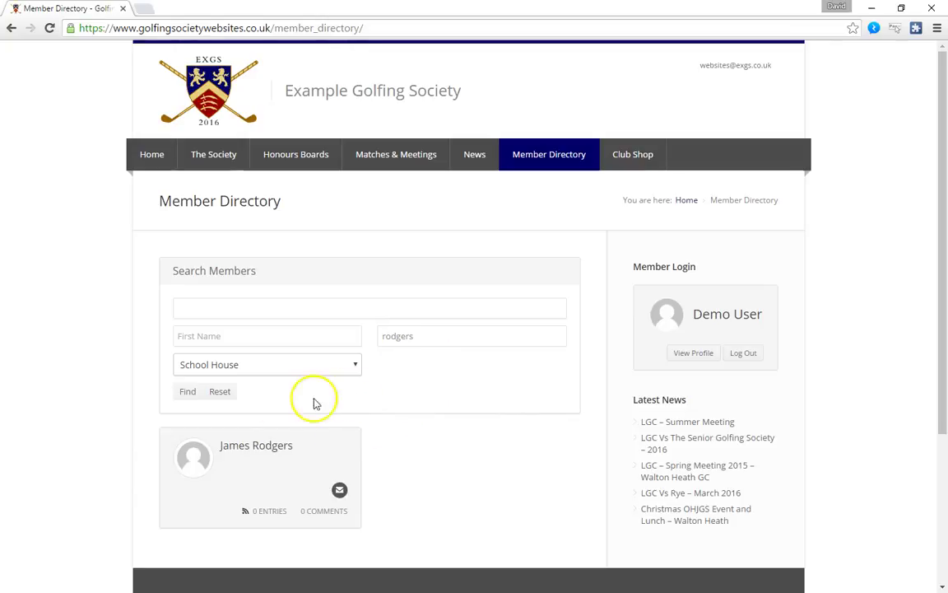
Reset the search, filter the directory by the school house Jennings, and look through the matching members.
{"action": "left_click", "coordinate": [182, 395]}
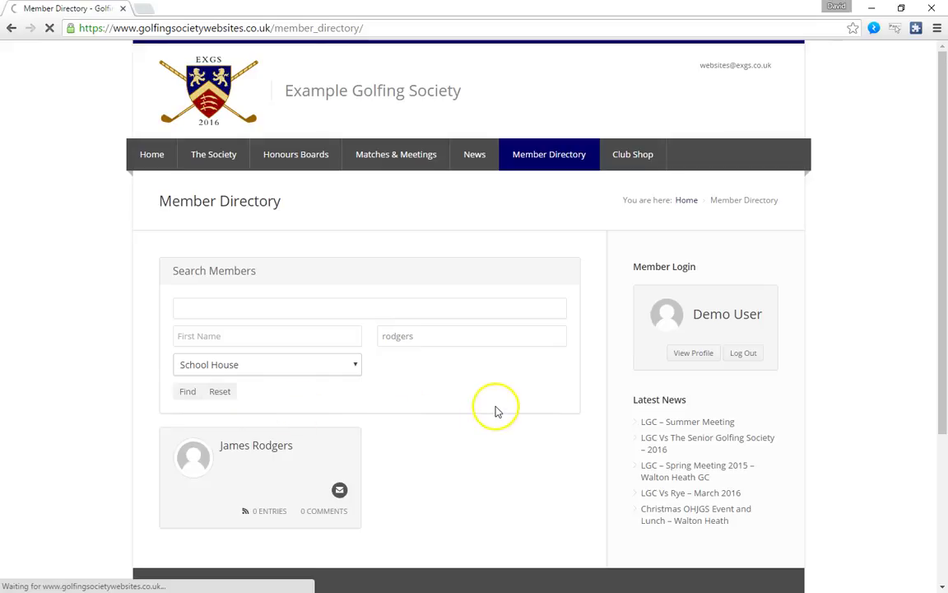
{"action": "left_click", "coordinate": [358, 373]}
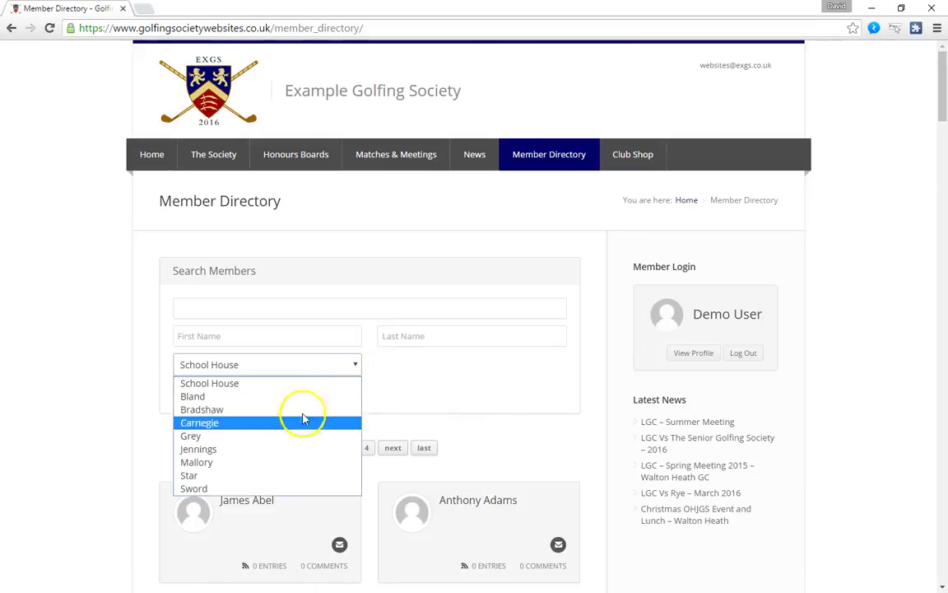
{"action": "left_click", "coordinate": [243, 449]}
{"action": "left_click", "coordinate": [187, 393]}
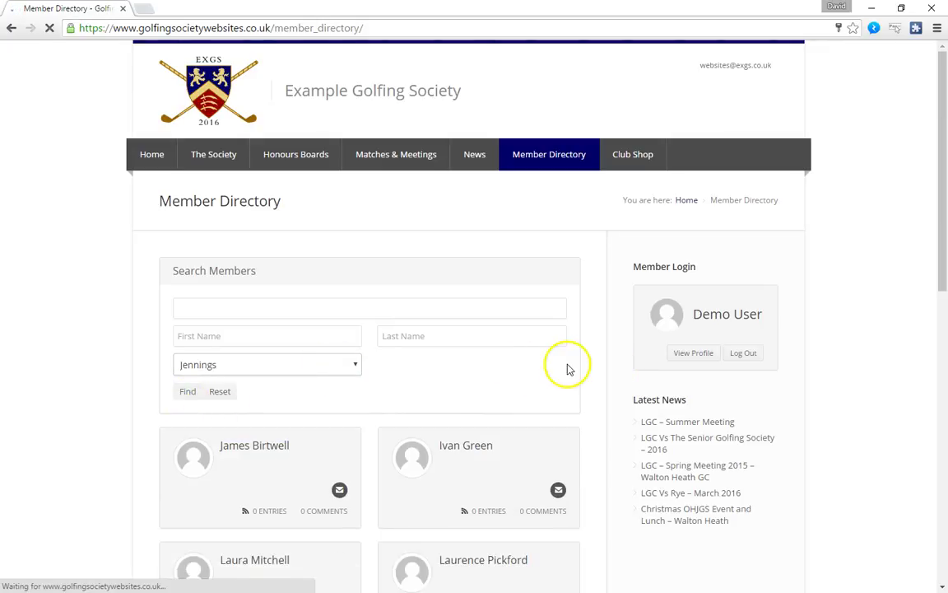
{"action": "scroll", "coordinate": [567, 366], "scroll_direction": "down", "scroll_amount": 4}
{"action": "scroll", "coordinate": [647, 374], "scroll_direction": "down", "scroll_amount": 3}
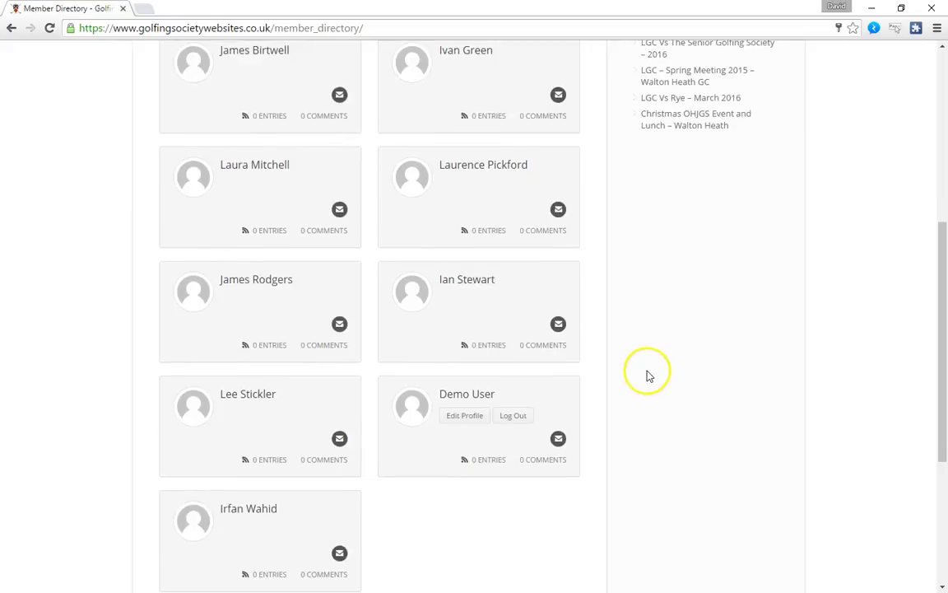
{"action": "scroll", "coordinate": [643, 372], "scroll_direction": "up", "scroll_amount": 2}
Open the profile of the Jennings member matching the earlier last-name search and examine the contact details, including the e-mail address.
{"action": "left_click", "coordinate": [269, 279]}
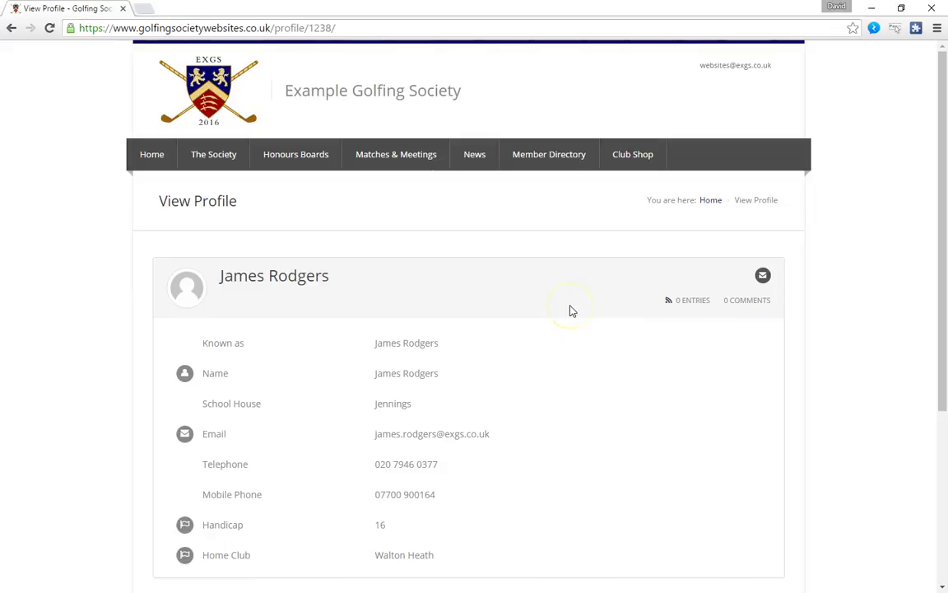
{"action": "scroll", "coordinate": [570, 311], "scroll_direction": "down", "scroll_amount": 3}
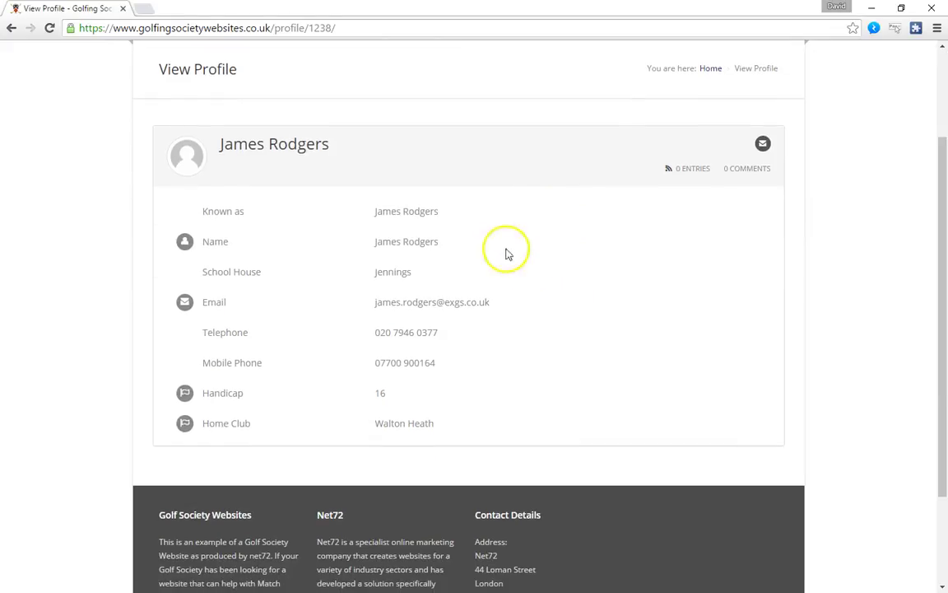
{"action": "left_click", "coordinate": [508, 252]}
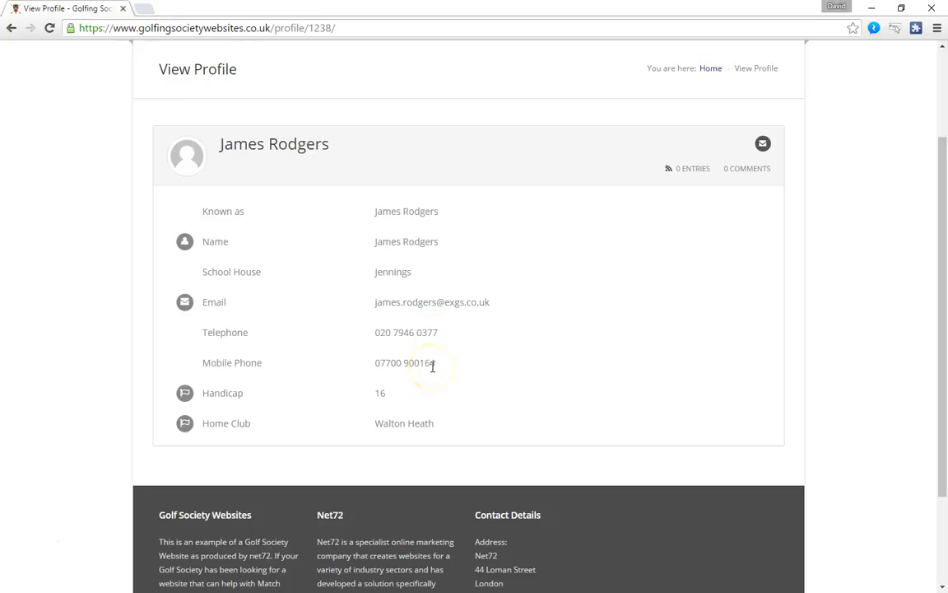
{"action": "left_click_drag", "start_coordinate": [503, 306], "coordinate": [380, 303]}
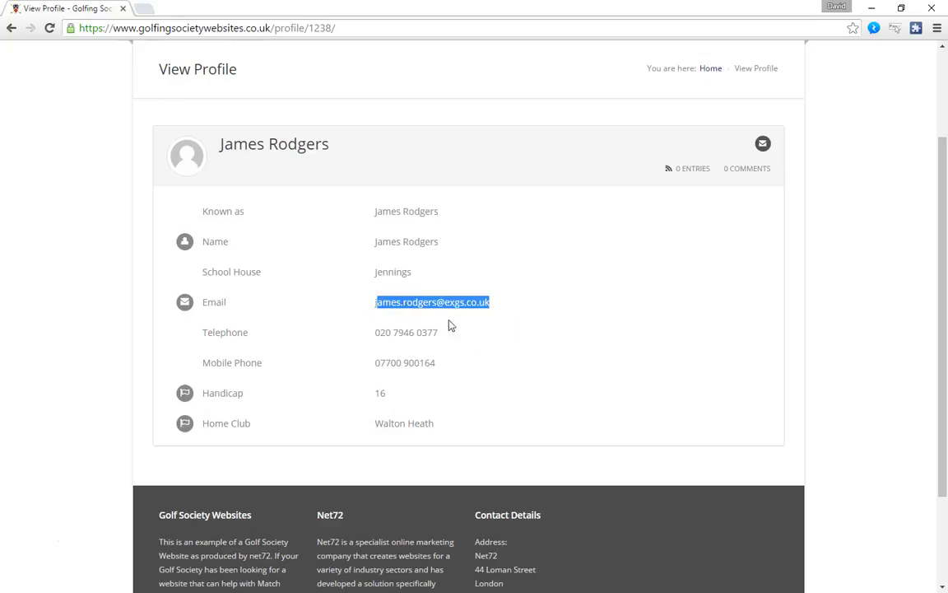
{"action": "left_click", "coordinate": [601, 364]}
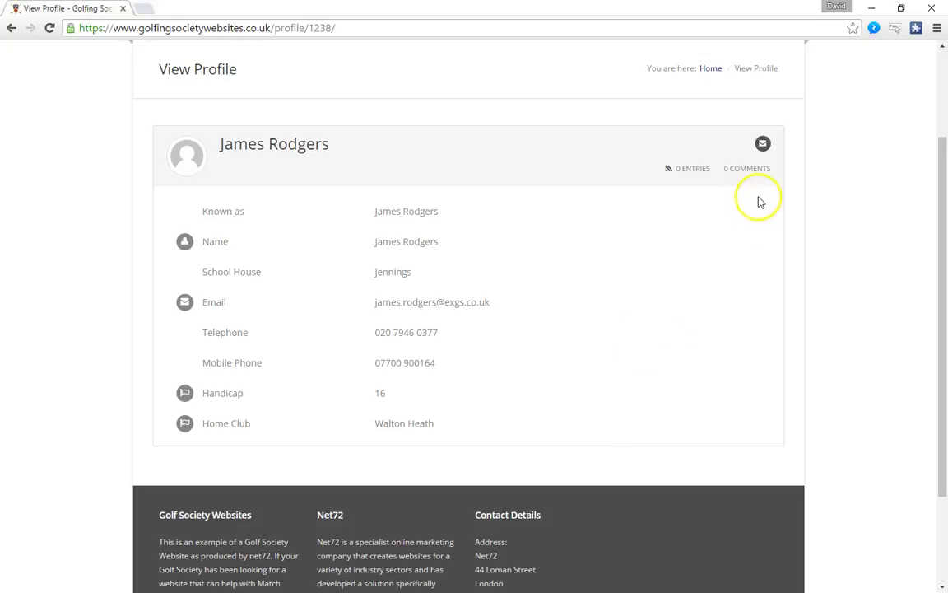
Check the Send E-mail option on the member's profile and return to the Member Directory.
{"action": "left_click", "coordinate": [765, 146]}
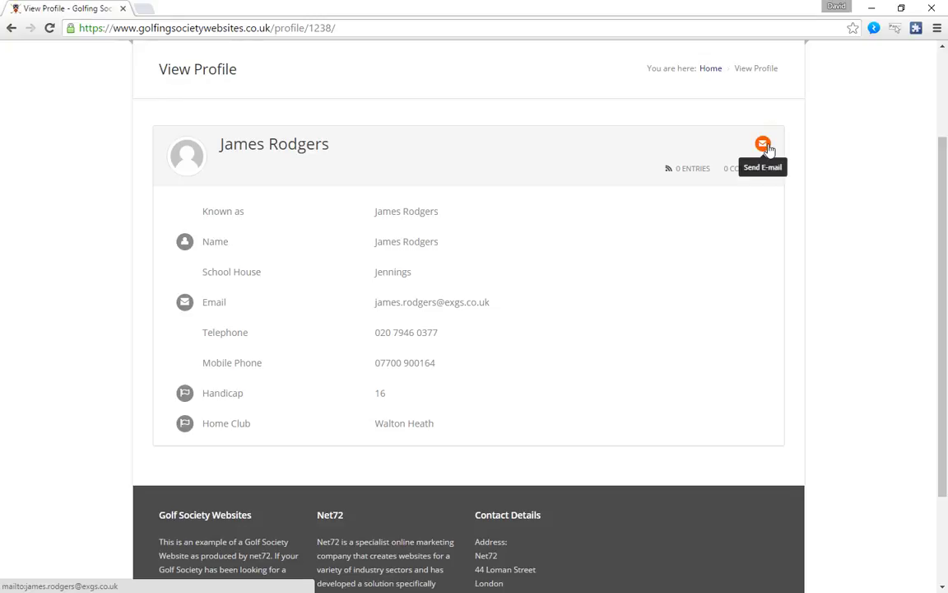
{"action": "left_click", "coordinate": [702, 359]}
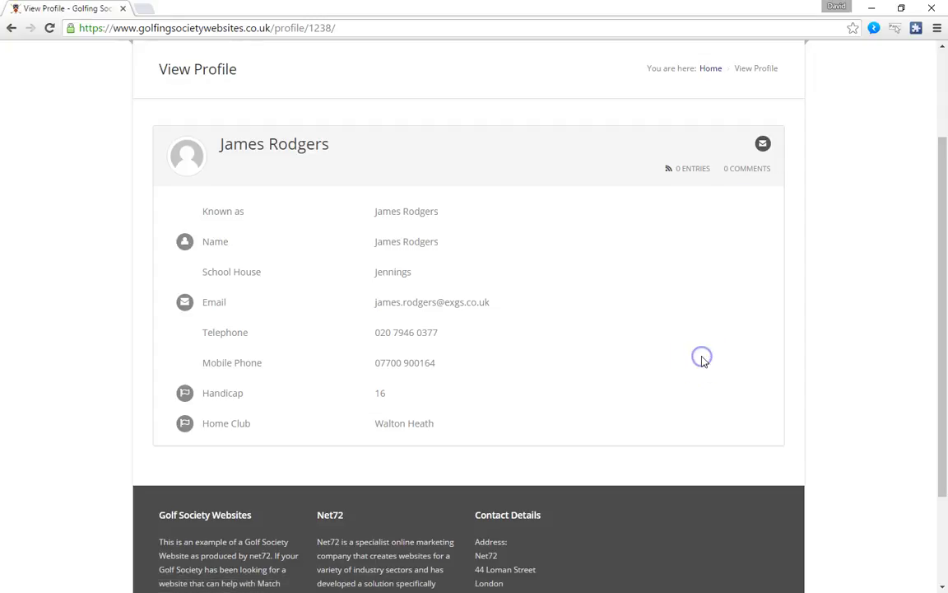
{"action": "scroll", "coordinate": [704, 361], "scroll_direction": "up", "scroll_amount": 2}
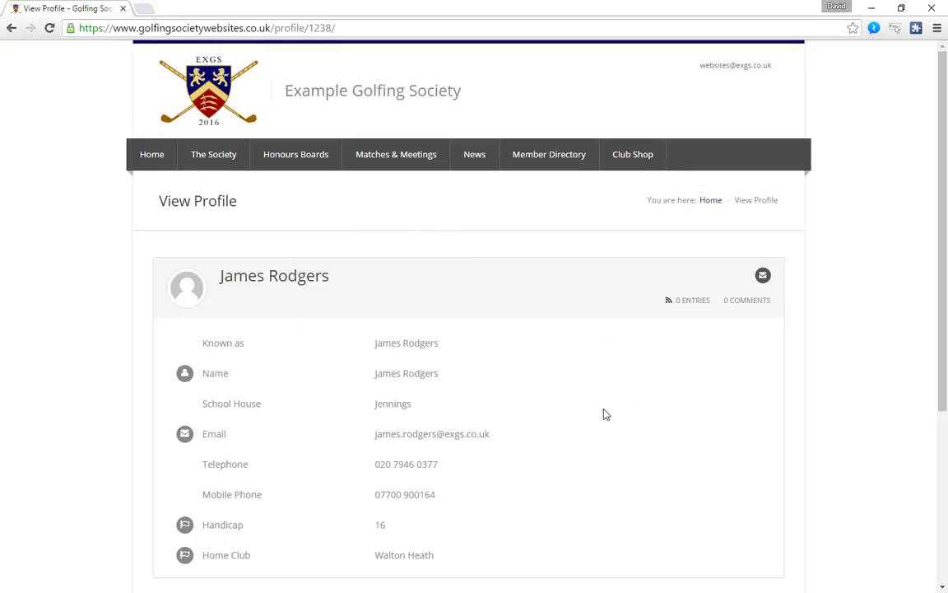
{"action": "left_click", "coordinate": [554, 156]}
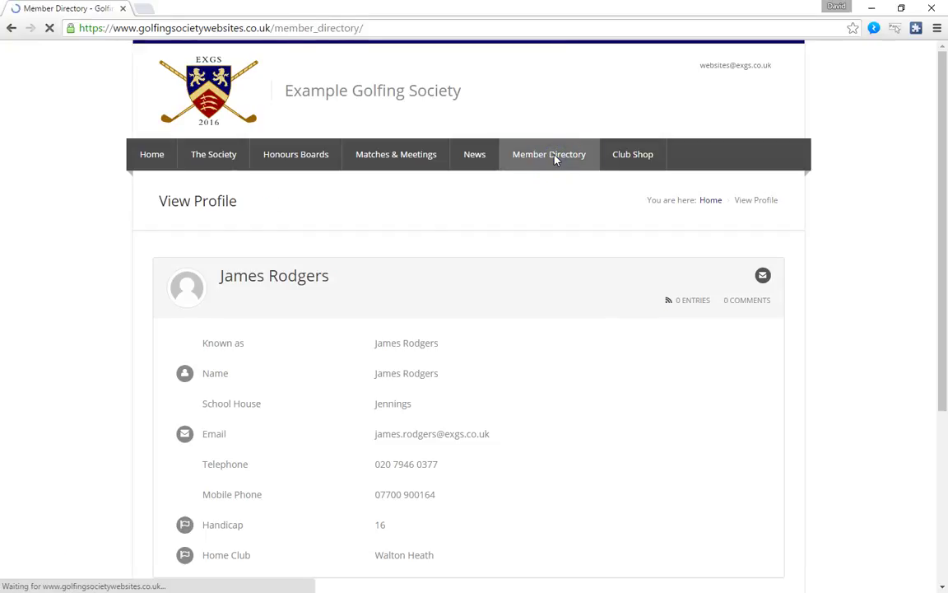
{"action": "left_click", "coordinate": [530, 393]}
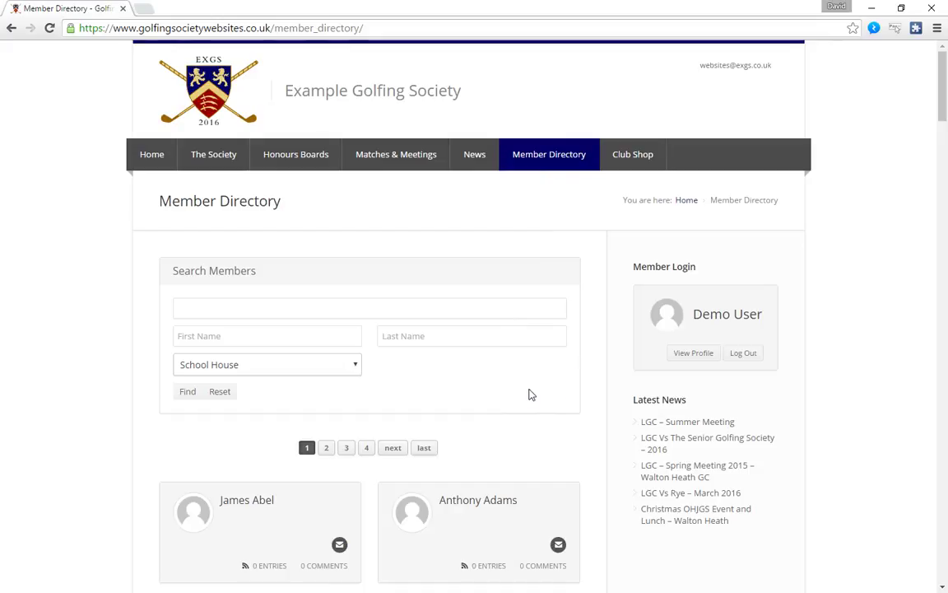
Open the logged-in member's own profile for editing and look through its sections from profile picture to account info.
{"action": "left_click", "coordinate": [693, 354]}
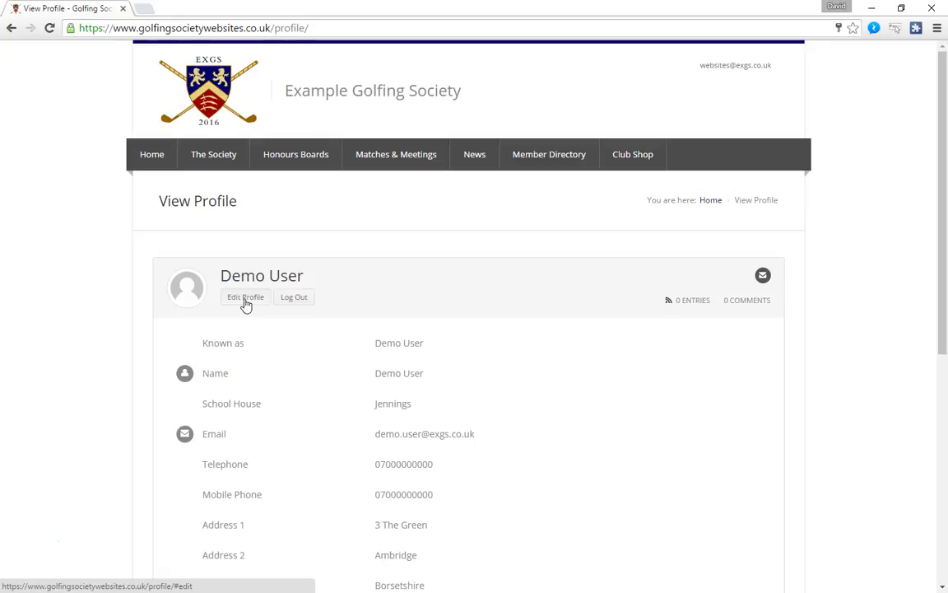
{"action": "left_click", "coordinate": [246, 298]}
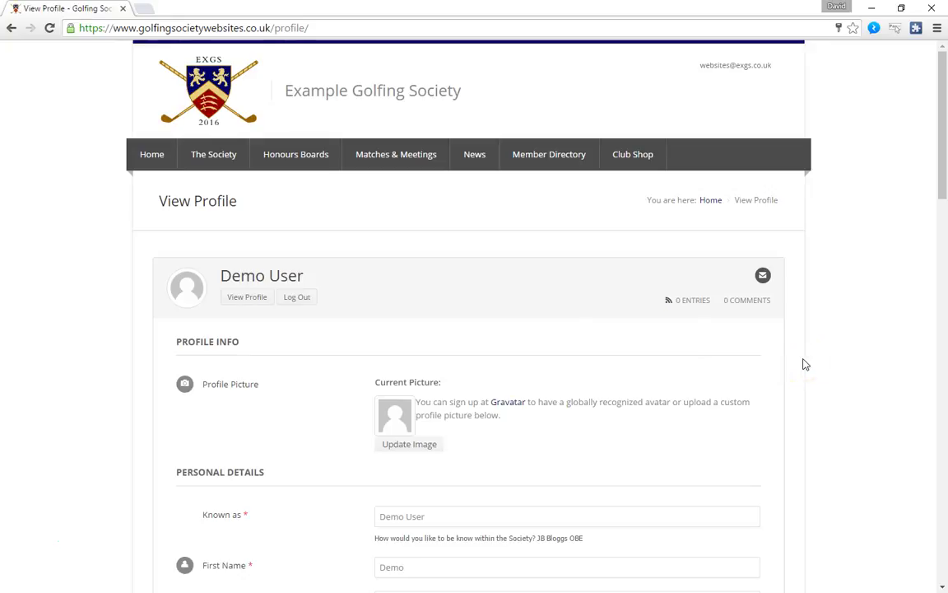
{"action": "scroll", "coordinate": [805, 365], "scroll_direction": "down", "scroll_amount": 3}
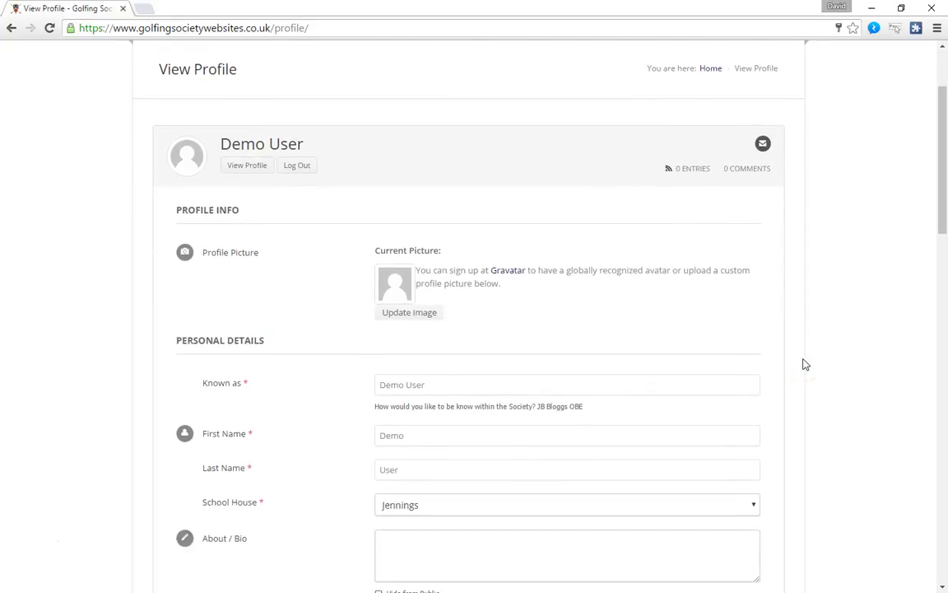
{"action": "scroll", "coordinate": [805, 364], "scroll_direction": "down", "scroll_amount": 7}
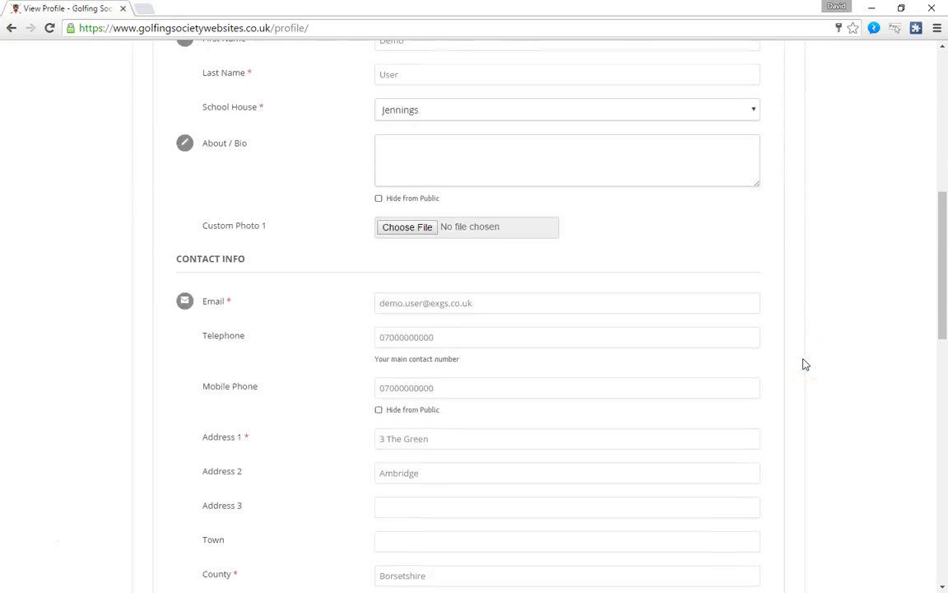
{"action": "scroll", "coordinate": [805, 365], "scroll_direction": "down", "scroll_amount": 4}
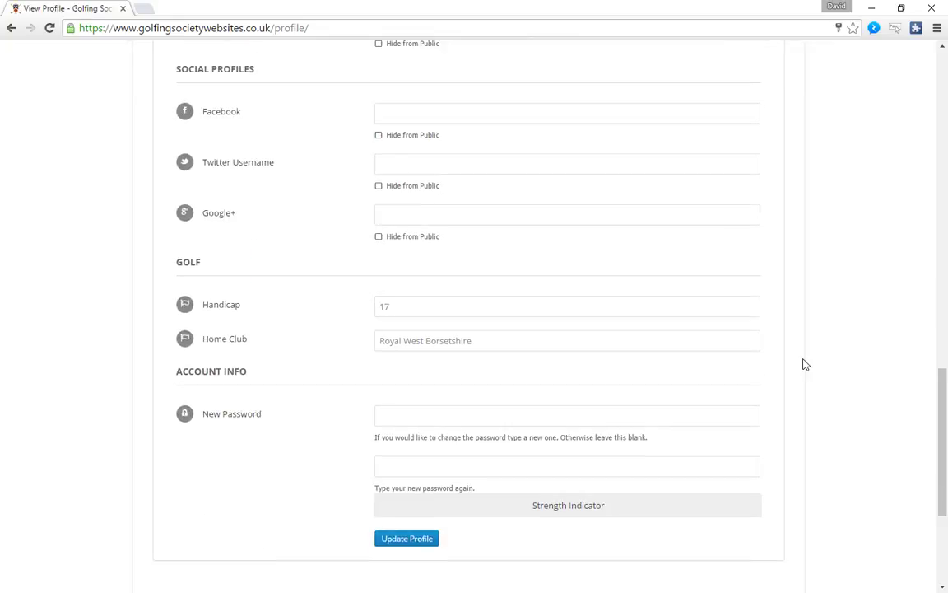
{"action": "scroll", "coordinate": [806, 365], "scroll_direction": "up", "scroll_amount": 14}
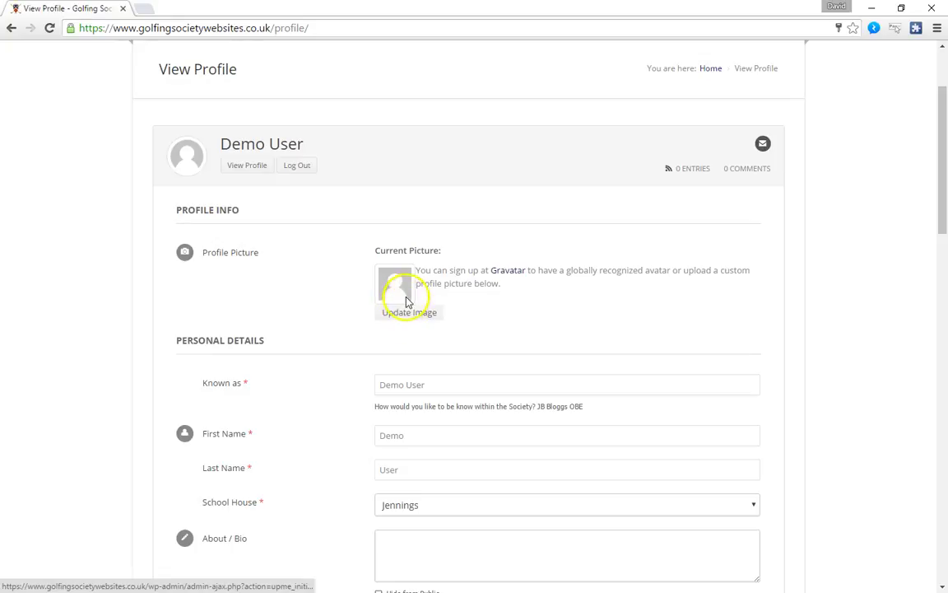
Upload Rory.jpg from the Desktop as the new profile picture.
{"action": "left_click", "coordinate": [404, 317]}
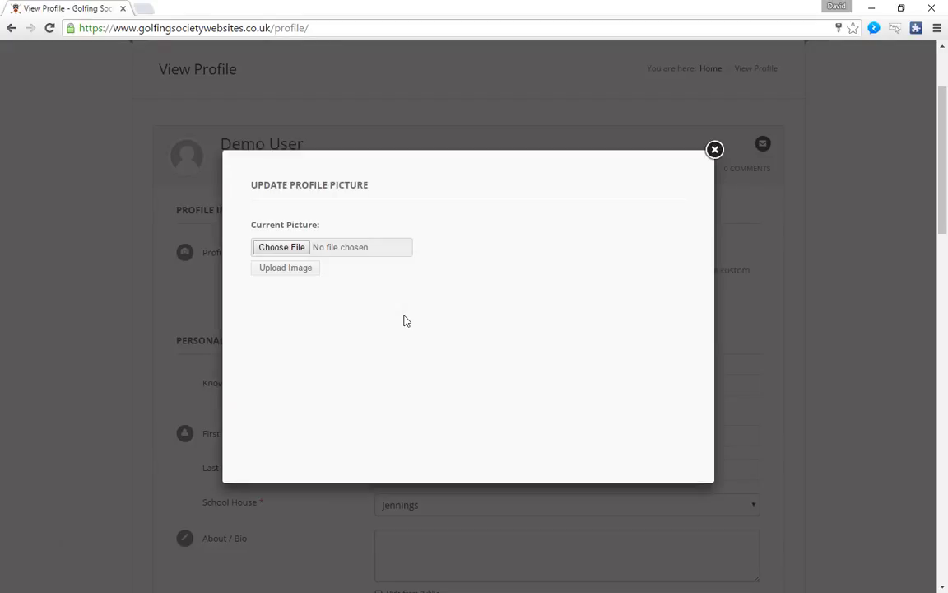
{"action": "left_click", "coordinate": [294, 247]}
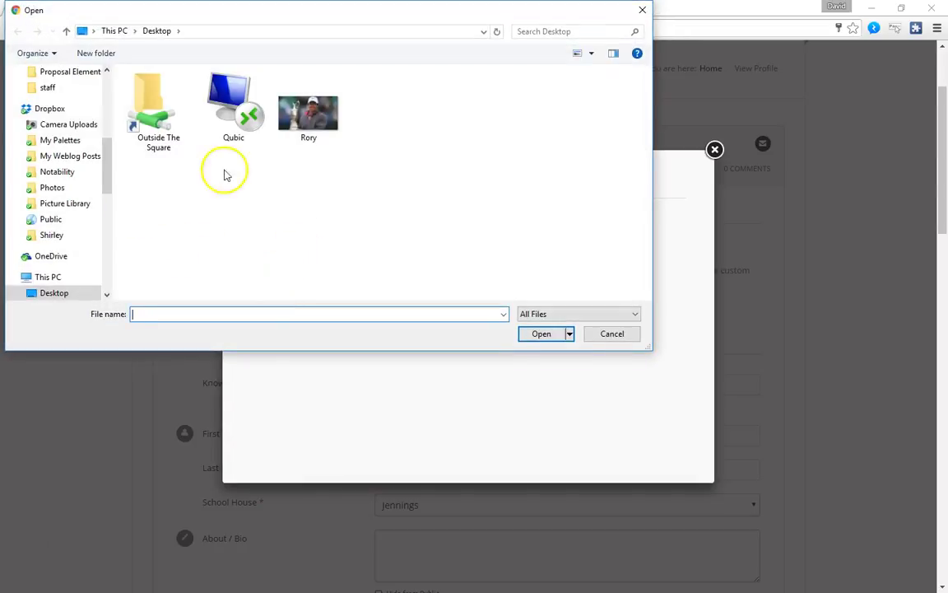
{"action": "left_click", "coordinate": [326, 125]}
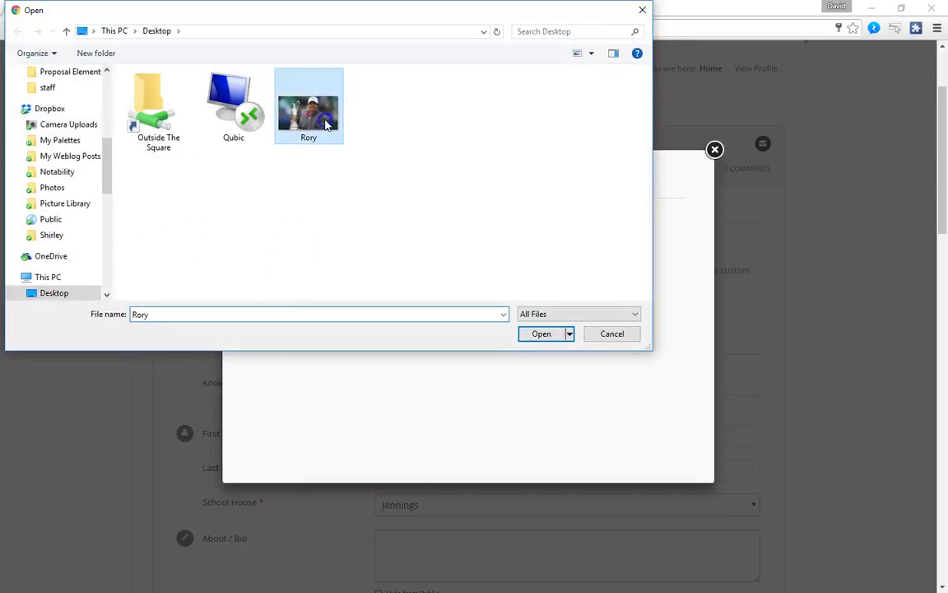
{"action": "left_click", "coordinate": [531, 334]}
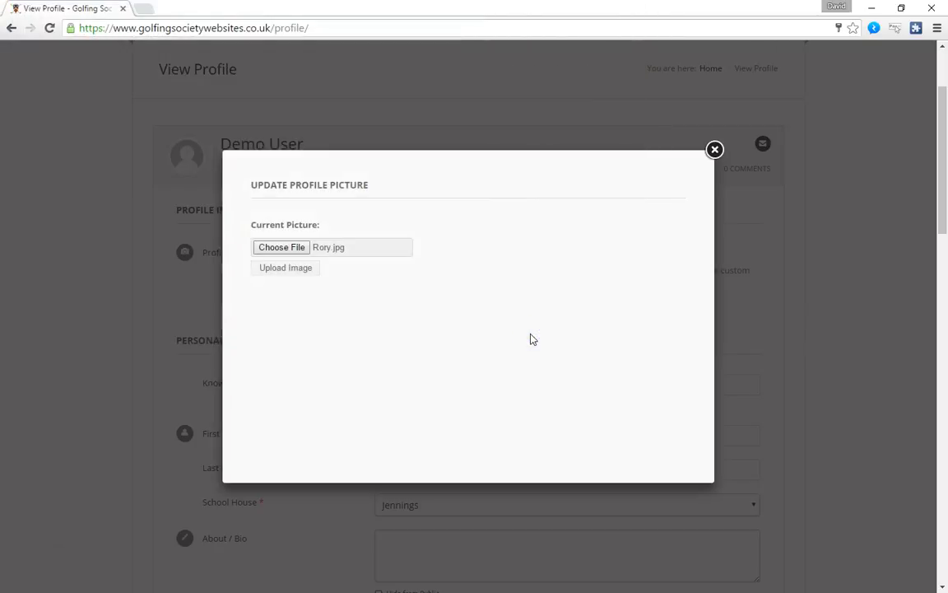
{"action": "left_click", "coordinate": [278, 268]}
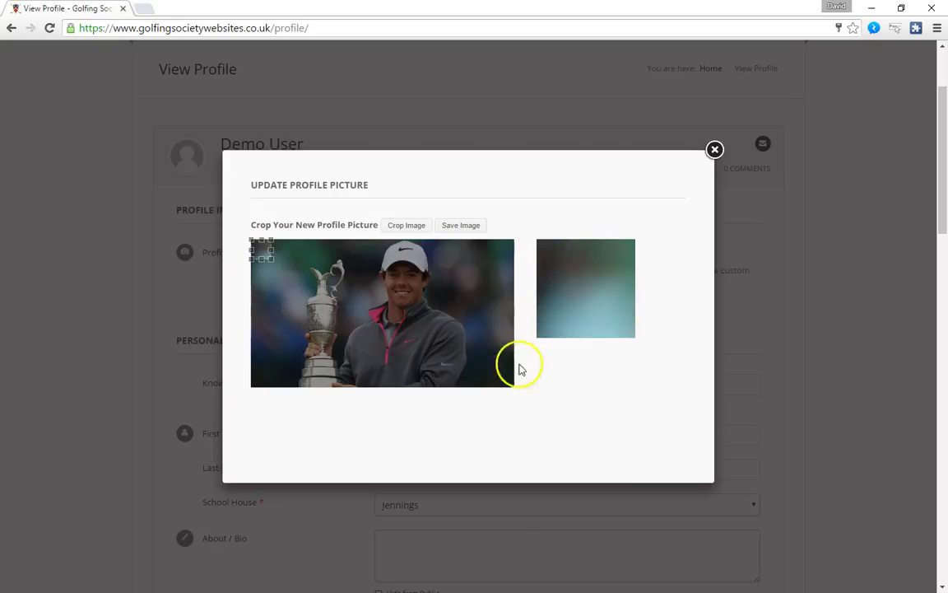
Crop the uploaded picture to a square around the golfer's head and shoulders and close the profile picture dialog.
{"action": "left_click_drag", "start_coordinate": [259, 251], "coordinate": [446, 307]}
{"action": "left_click", "coordinate": [601, 412]}
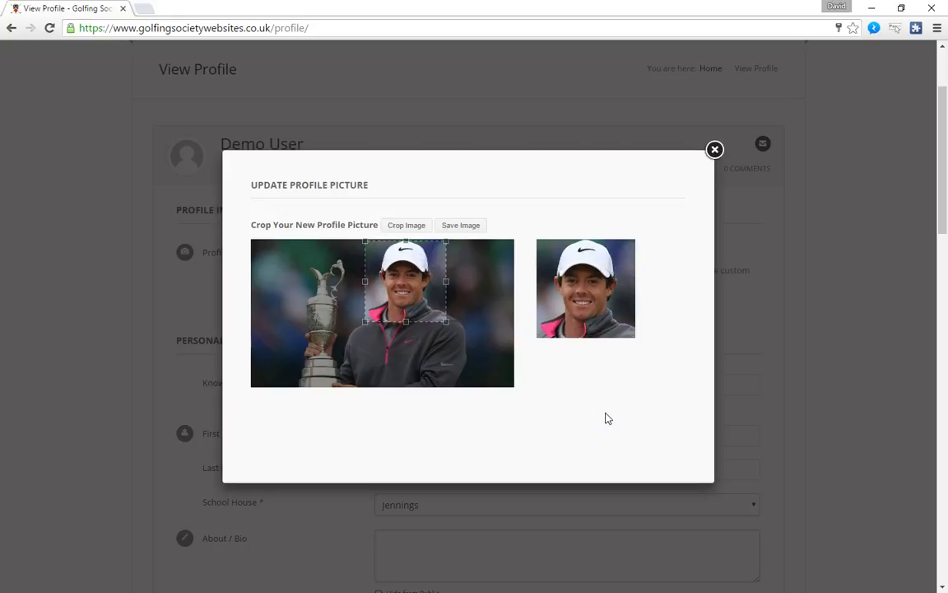
{"action": "left_click", "coordinate": [512, 328]}
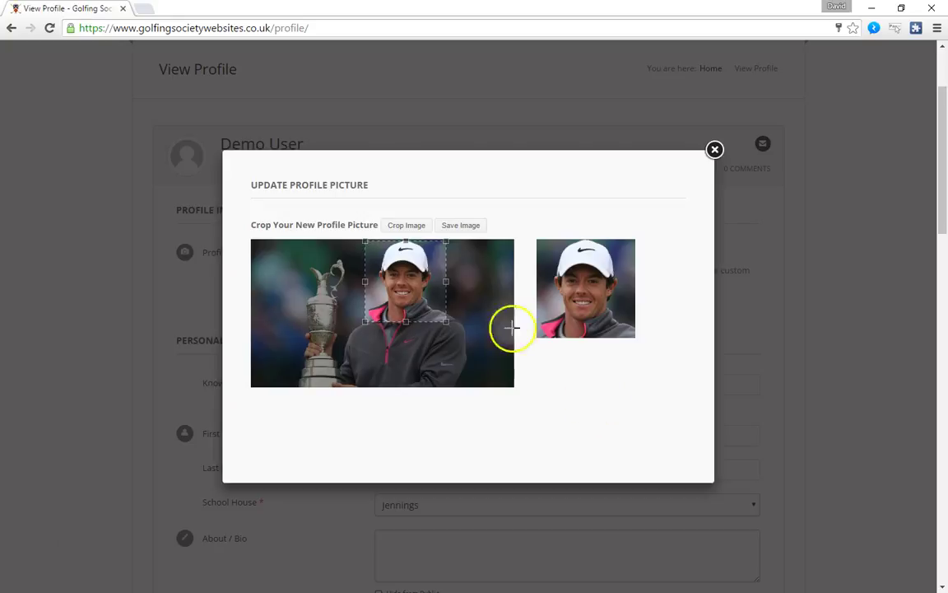
{"action": "left_click", "coordinate": [400, 229]}
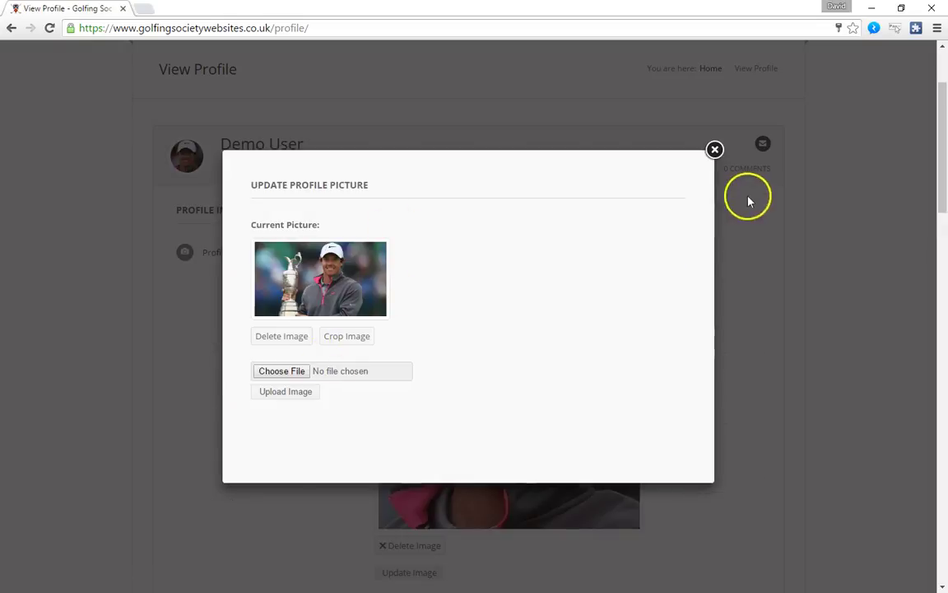
{"action": "left_click", "coordinate": [715, 149]}
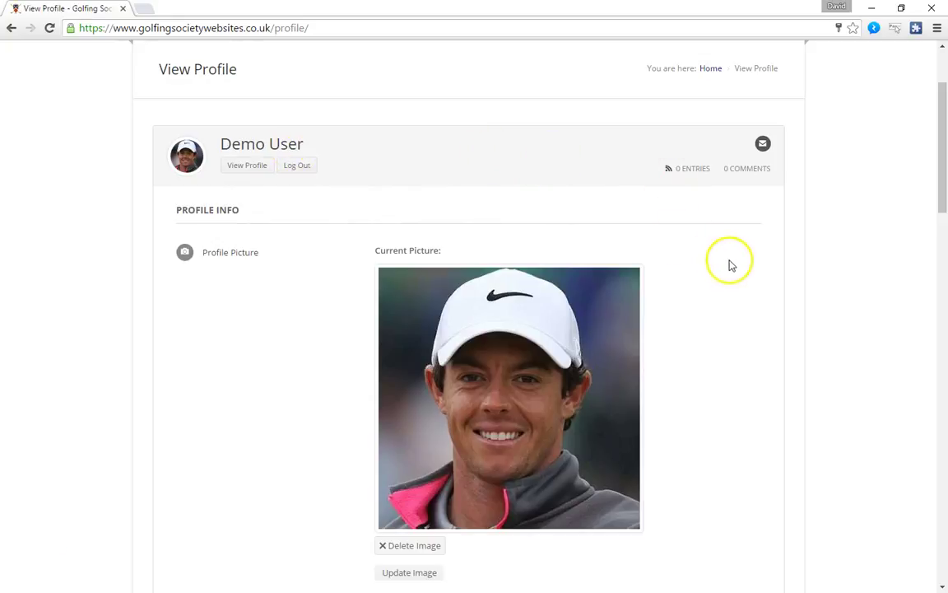
Review the personal details fields of the profile and place the cursor in the About / Bio field.
{"action": "scroll", "coordinate": [730, 264], "scroll_direction": "down", "scroll_amount": 3}
{"action": "scroll", "coordinate": [737, 264], "scroll_direction": "down", "scroll_amount": 2}
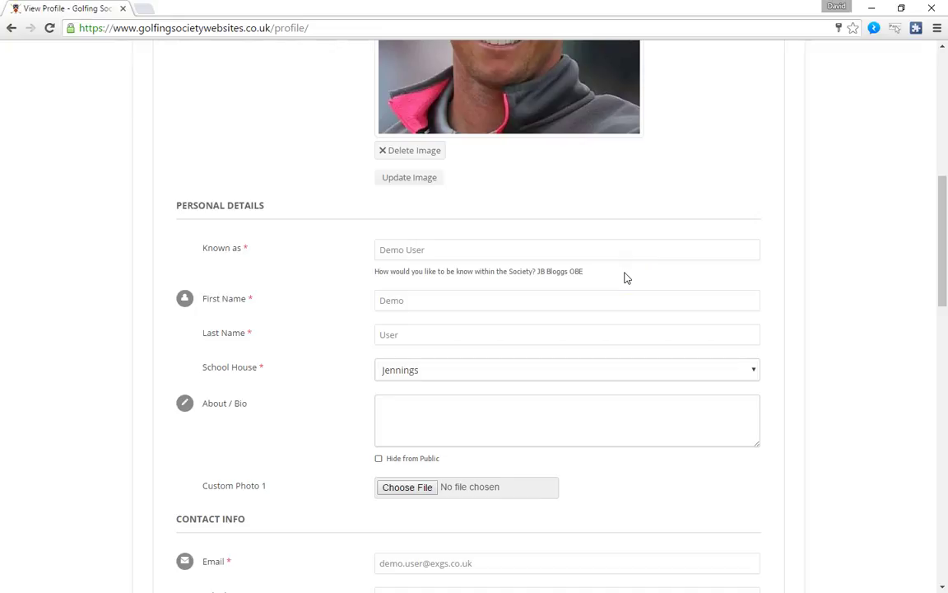
{"action": "scroll", "coordinate": [624, 274], "scroll_direction": "down", "scroll_amount": 1}
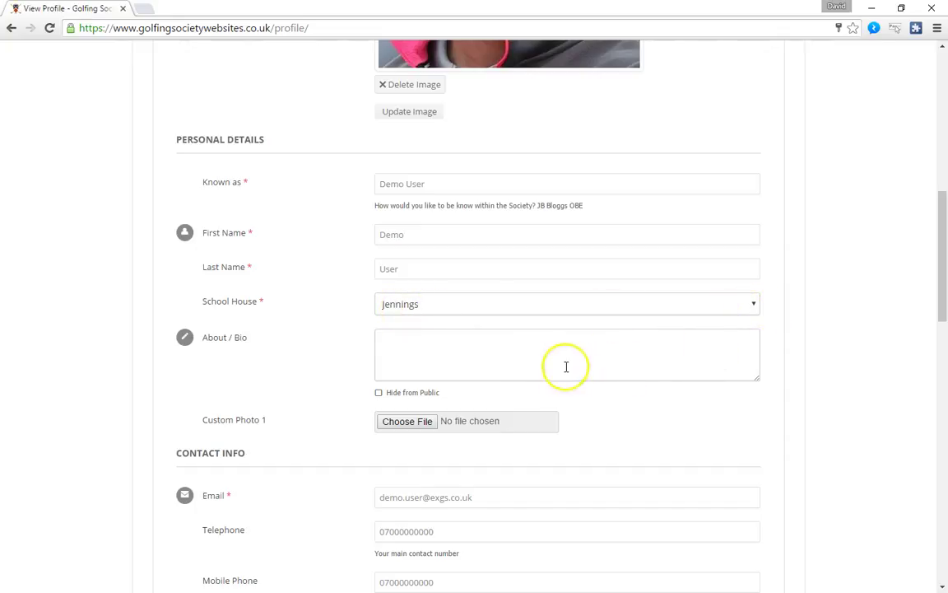
{"action": "left_click", "coordinate": [476, 351]}
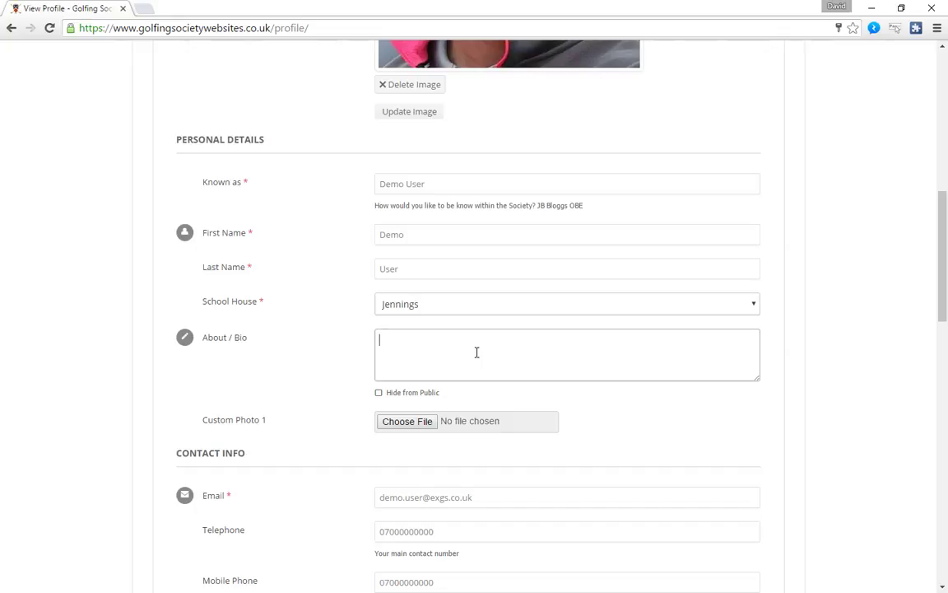
Try the Hide from Public option for the mobile phone number and switch it off again.
{"action": "scroll", "coordinate": [747, 333], "scroll_direction": "down", "scroll_amount": 3}
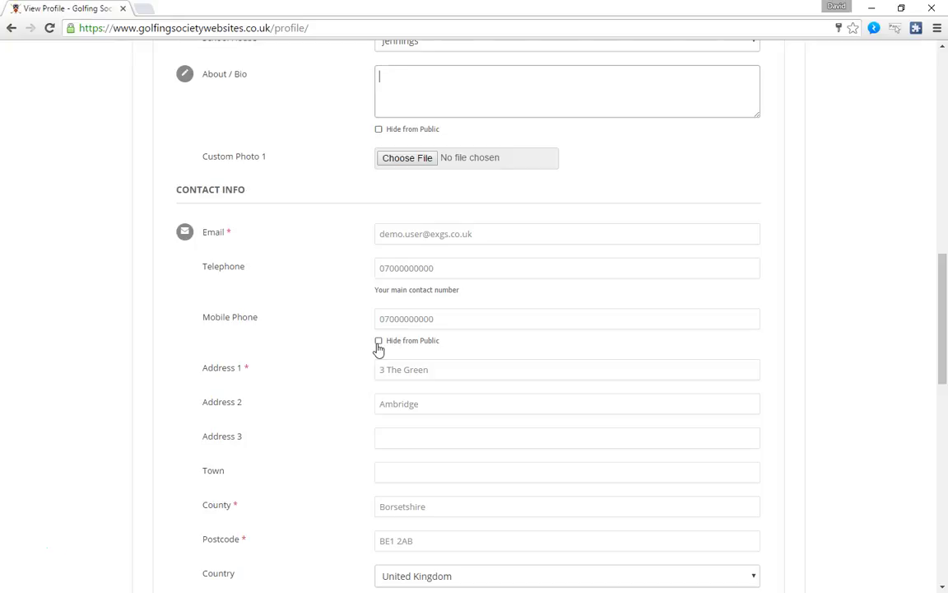
{"action": "left_click", "coordinate": [379, 341]}
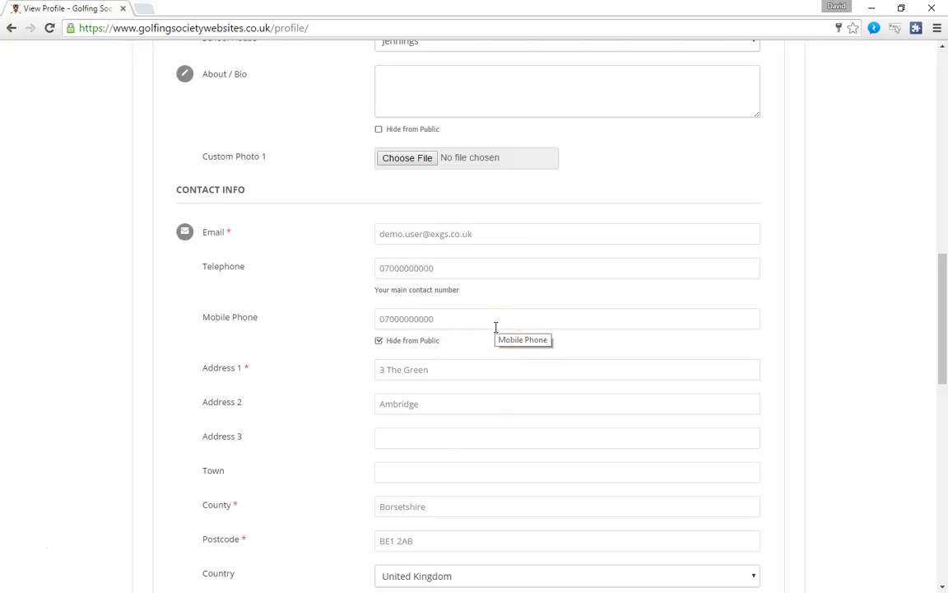
{"action": "left_click", "coordinate": [379, 341]}
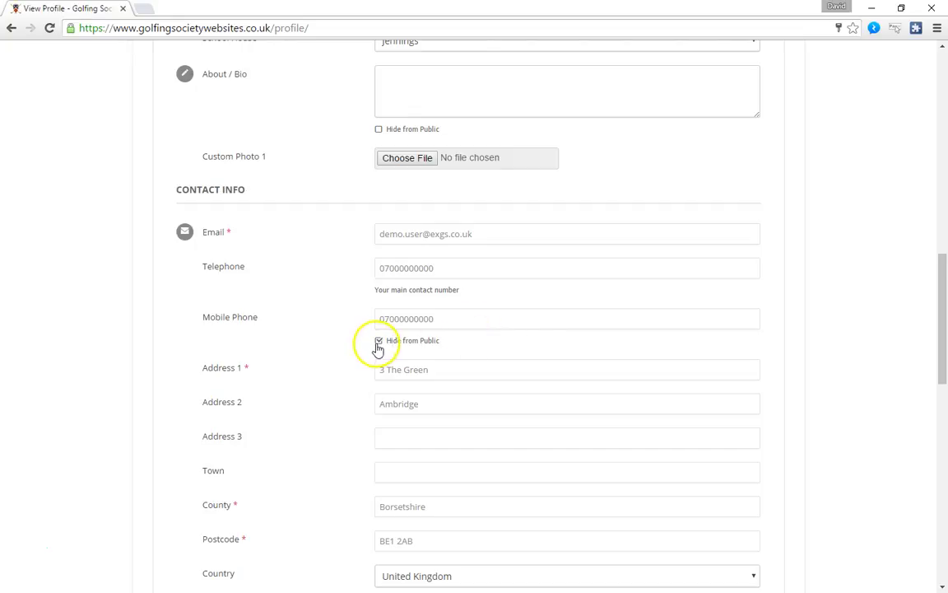
Submit the profile update after reviewing the remaining fields, and return to the Member Directory.
{"action": "scroll", "coordinate": [481, 372], "scroll_direction": "down", "scroll_amount": 2}
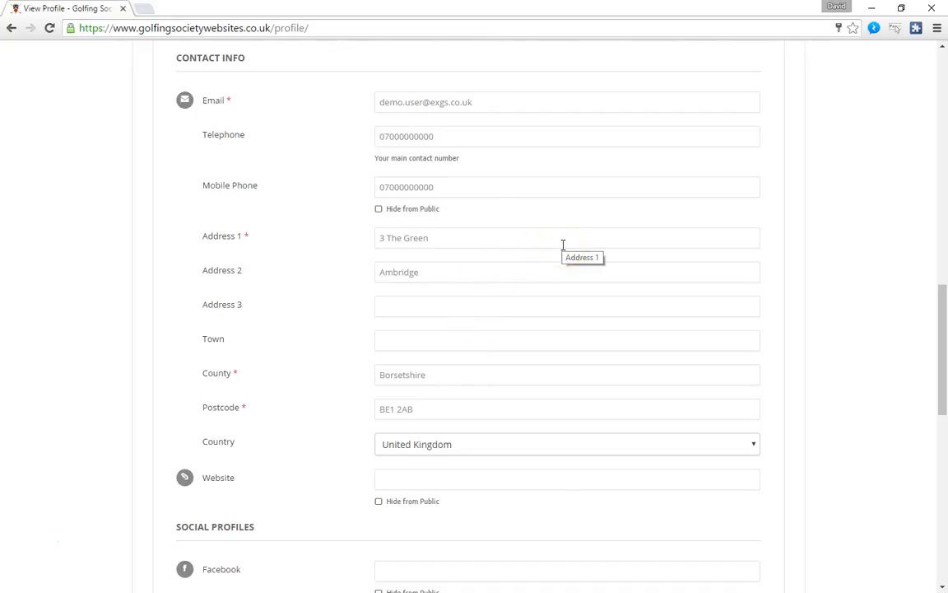
{"action": "scroll", "coordinate": [563, 244], "scroll_direction": "down", "scroll_amount": 5}
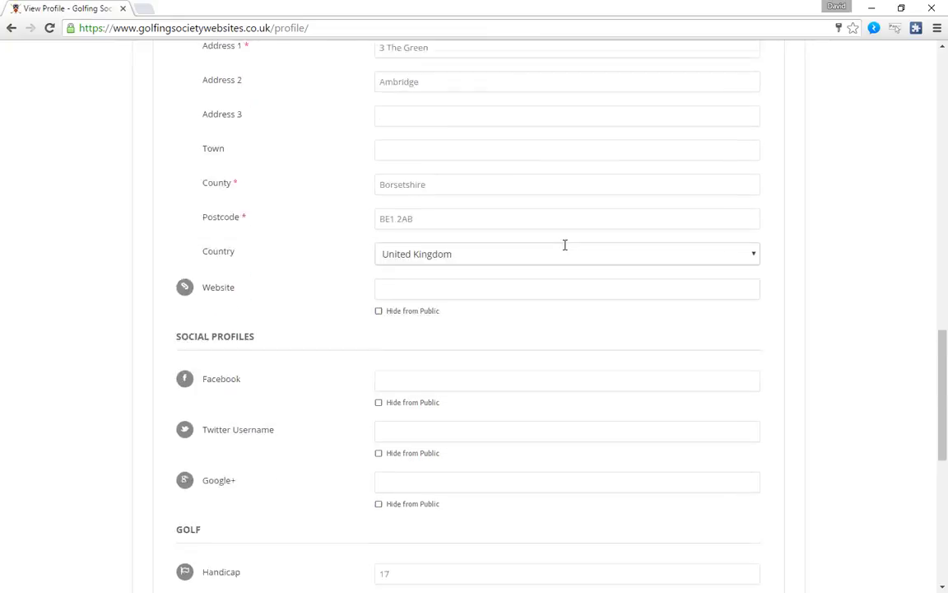
{"action": "scroll", "coordinate": [567, 244], "scroll_direction": "down", "scroll_amount": 2}
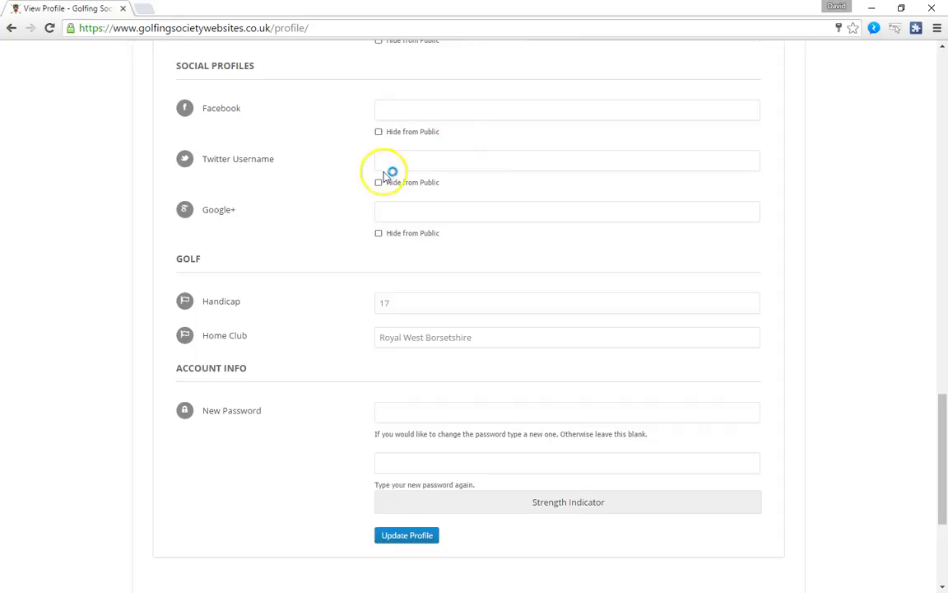
{"action": "scroll", "coordinate": [601, 205], "scroll_direction": "down", "scroll_amount": 2}
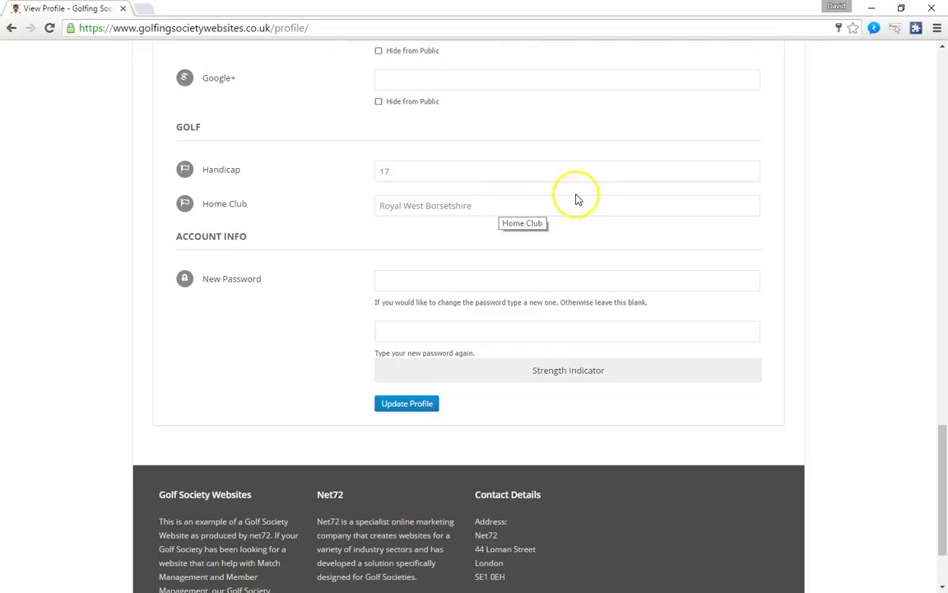
{"action": "scroll", "coordinate": [593, 205], "scroll_direction": "down", "scroll_amount": 2}
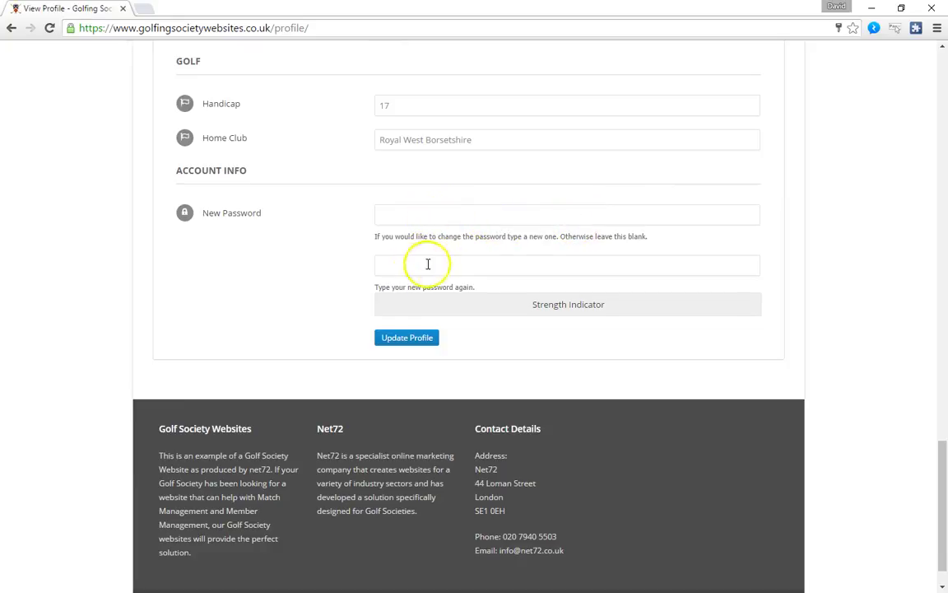
{"action": "left_click", "coordinate": [413, 346]}
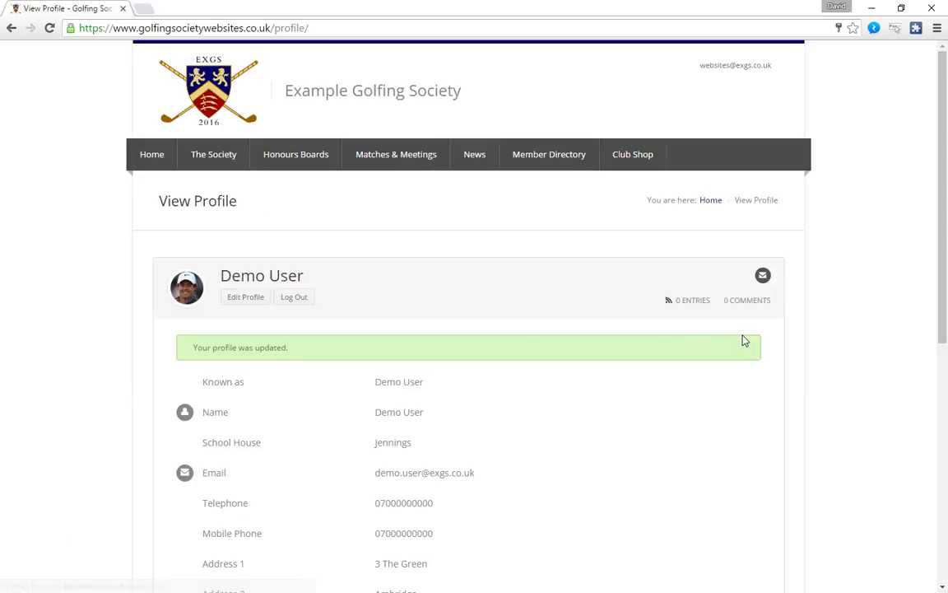
{"action": "left_click", "coordinate": [556, 155]}
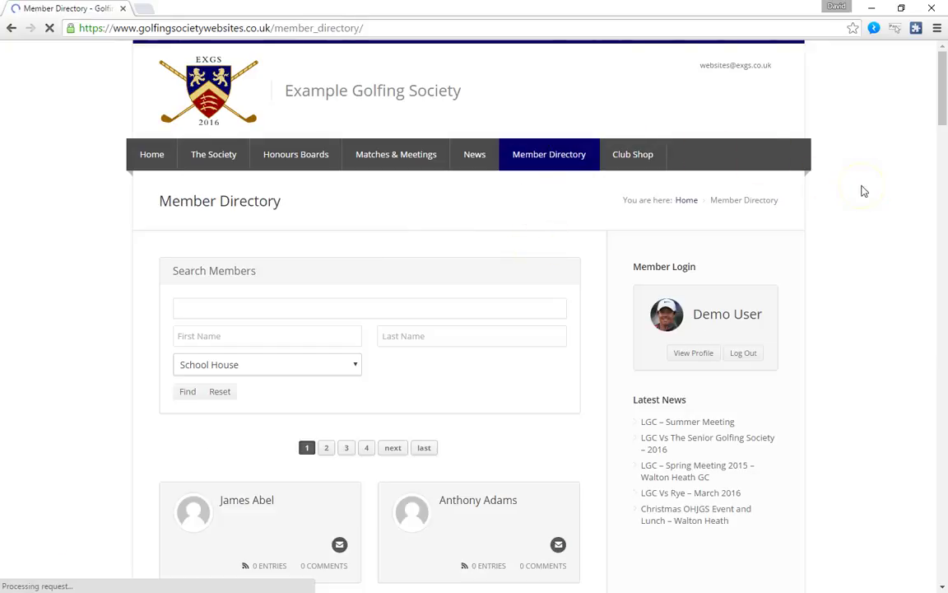